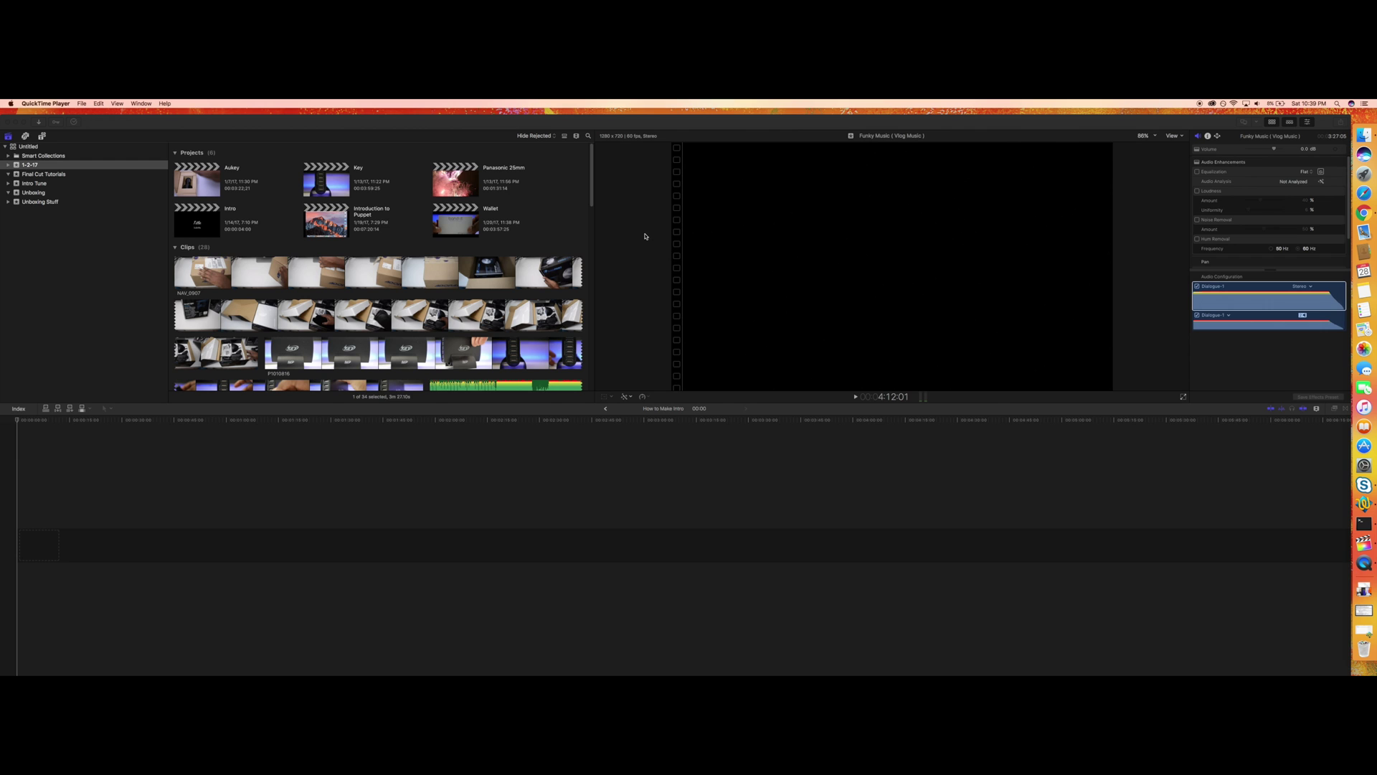
{"action": "mouse_move", "coordinate": [594, 188]}
{"action": "left_mouse_down"}
{"action": "mouse_move", "coordinate": [591, 308]}
{"action": "mouse_move", "coordinate": [593, 179]}
{"action": "left_mouse_up"}
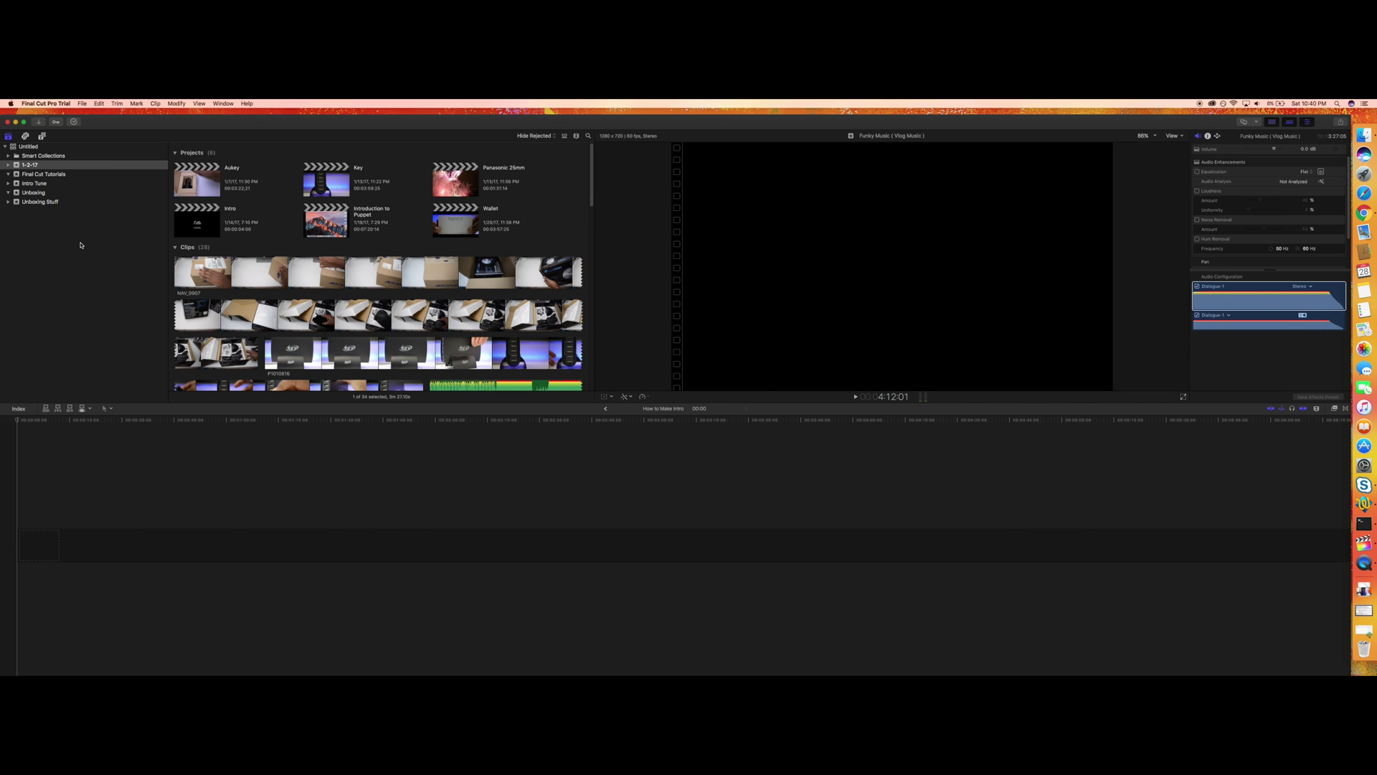
{"action": "right_click", "coordinate": [46, 165]}
{"action": "left_click", "coordinate": [89, 179]}
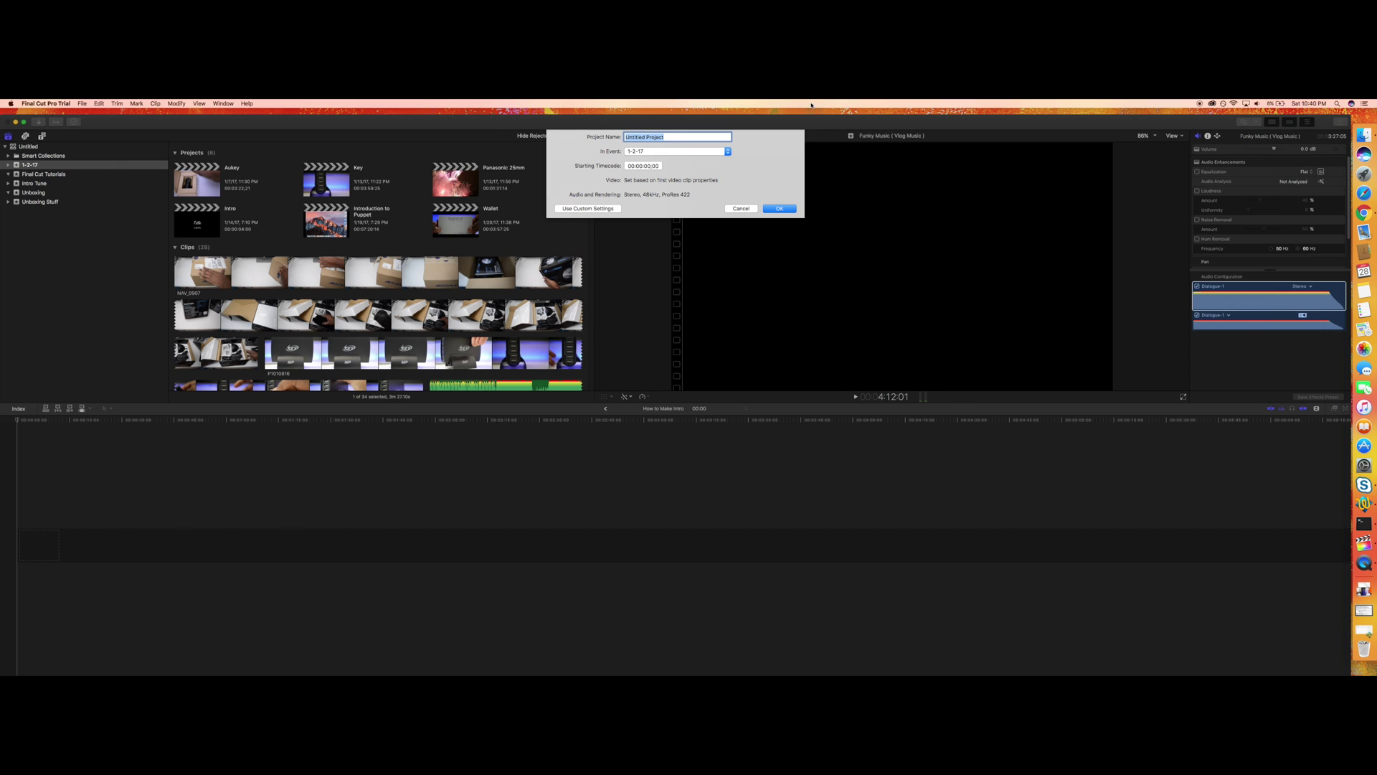
{"action": "left_click", "coordinate": [742, 209]}
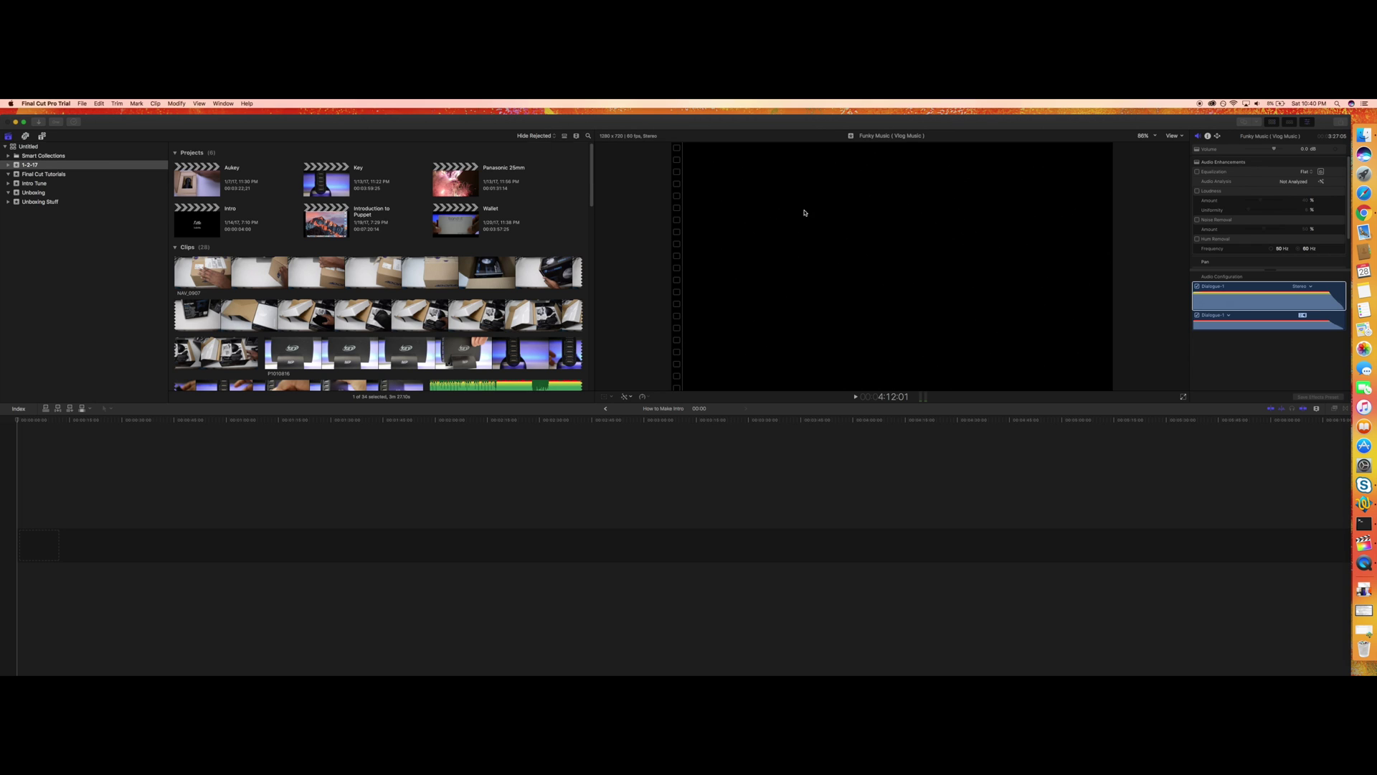
Create a project named "How to make intro part 1" in the Unboxing event and select it.
{"action": "left_click", "coordinate": [8, 194]}
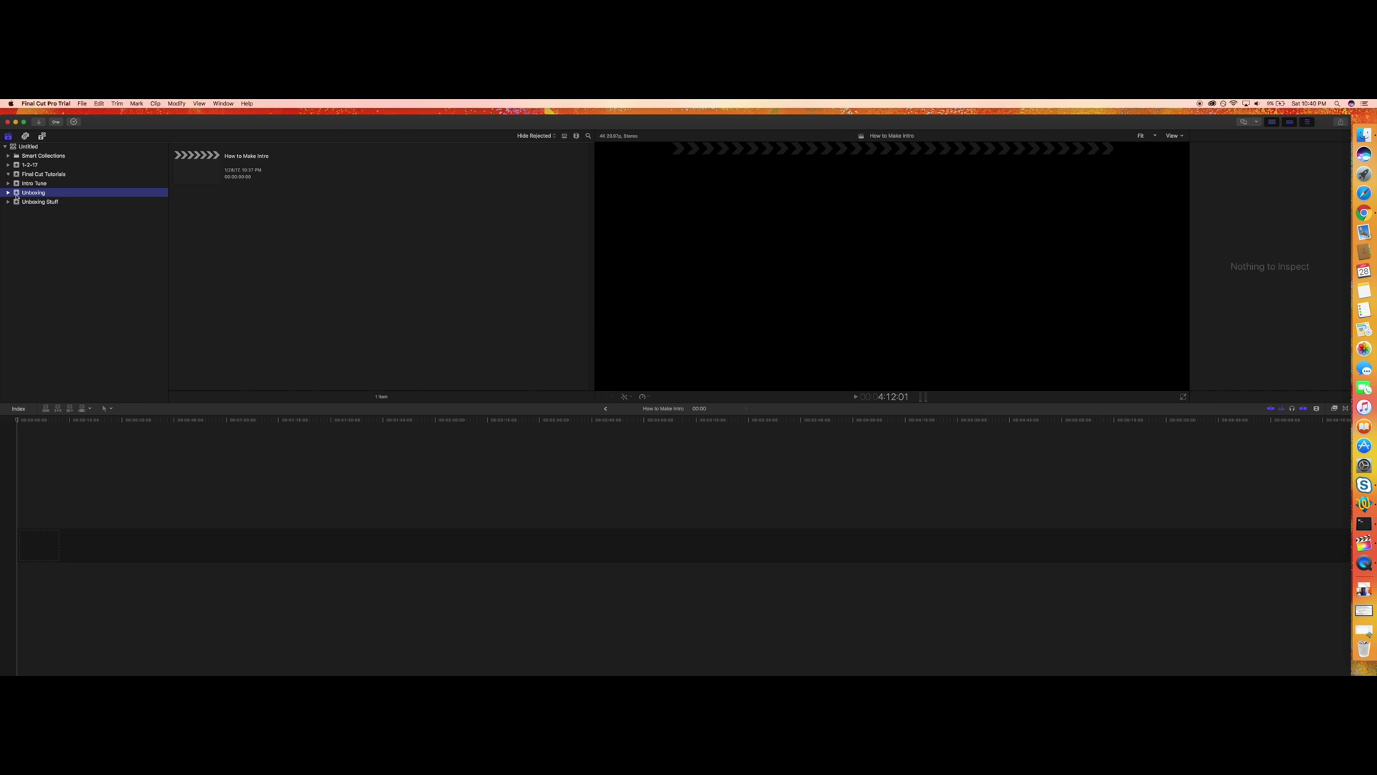
{"action": "left_click", "coordinate": [30, 194]}
{"action": "key", "text": "Return"}
{"action": "left_click", "coordinate": [266, 277]}
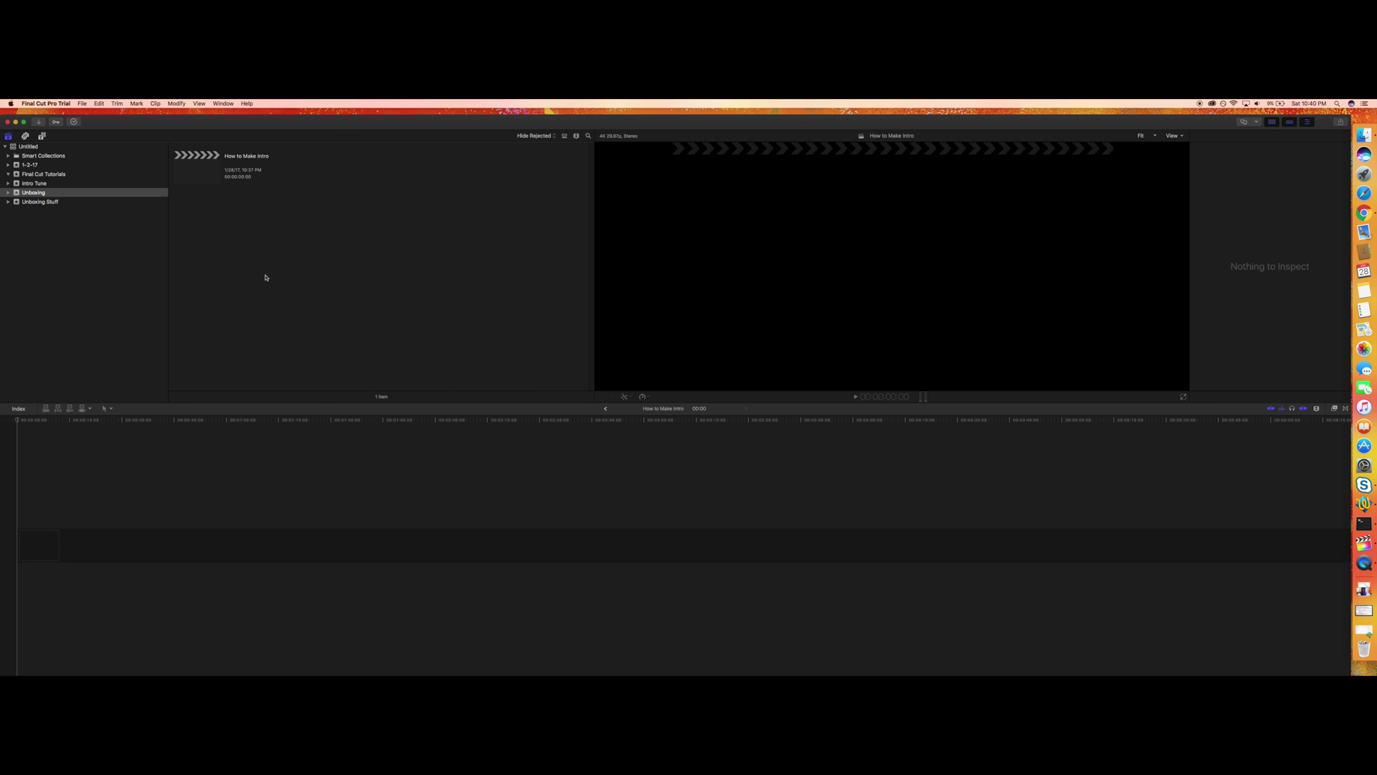
{"action": "left_click", "coordinate": [213, 170]}
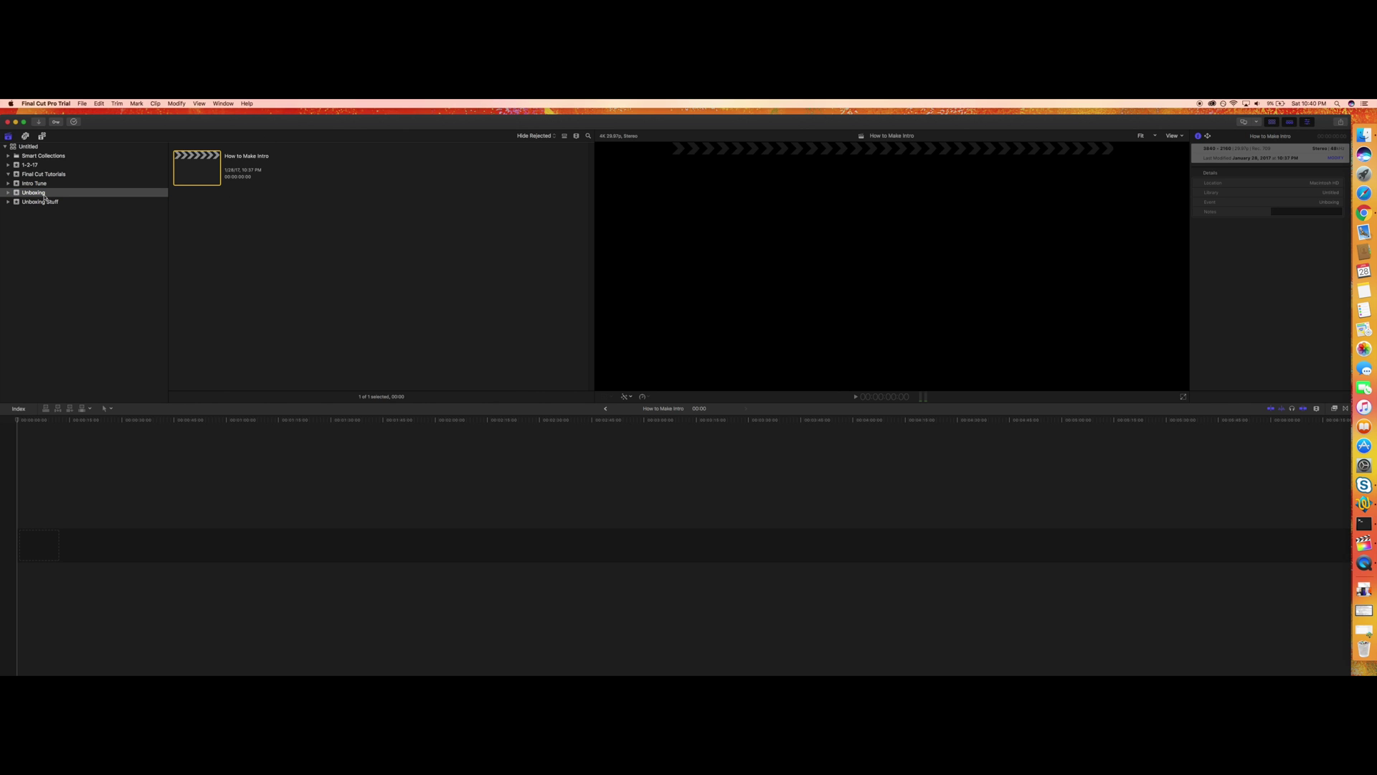
{"action": "right_click", "coordinate": [41, 197]}
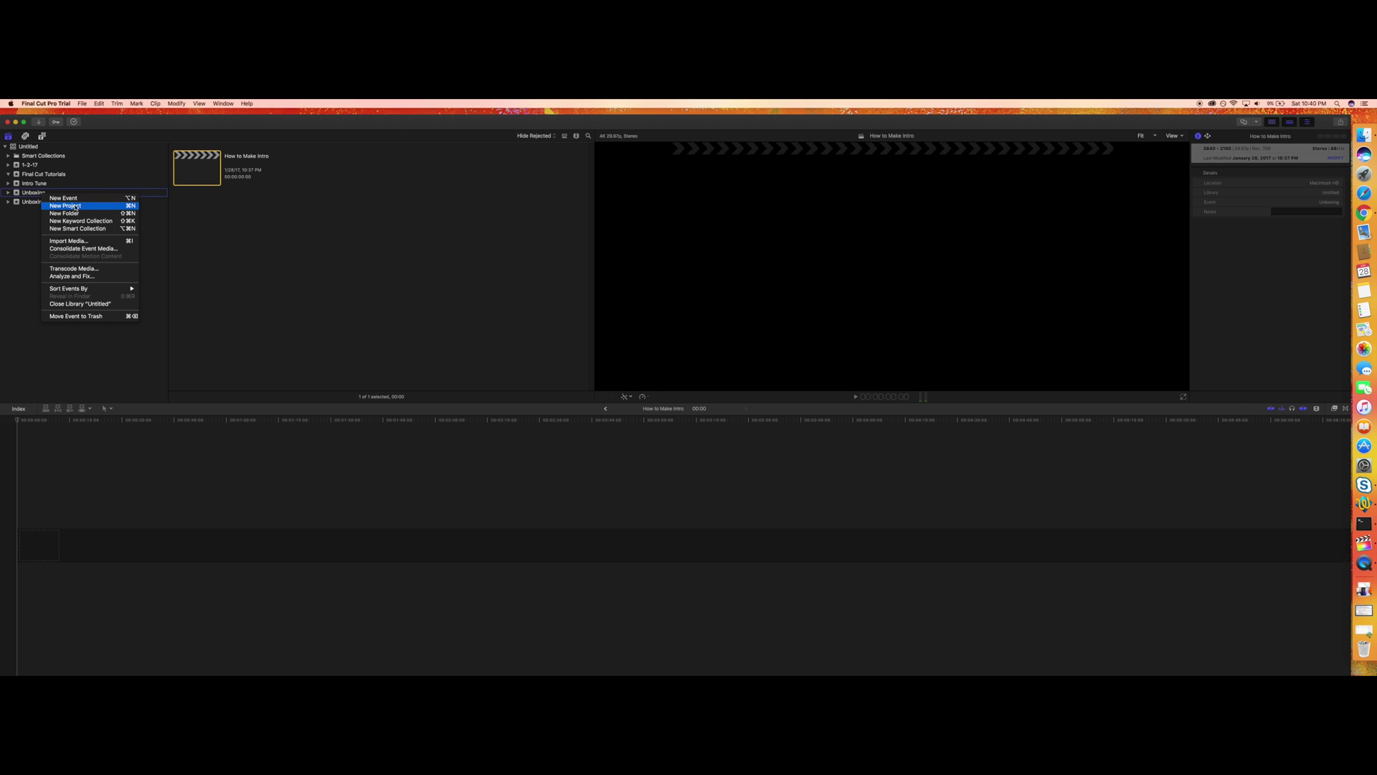
{"action": "left_click", "coordinate": [66, 206]}
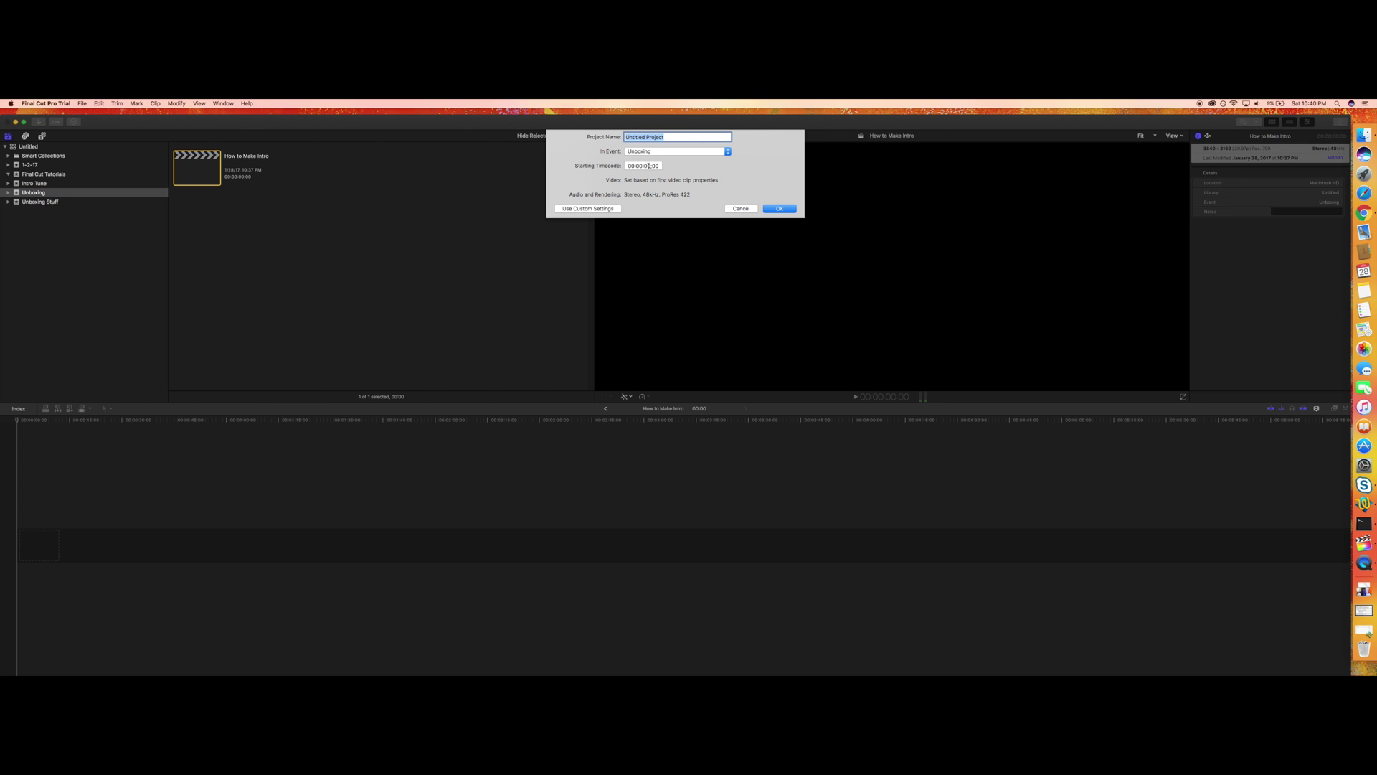
{"action": "type", "text": "How to make intro part 1"}
{"action": "left_click", "coordinate": [728, 151]}
{"action": "left_click", "coordinate": [662, 154]}
{"action": "left_click", "coordinate": [781, 209]}
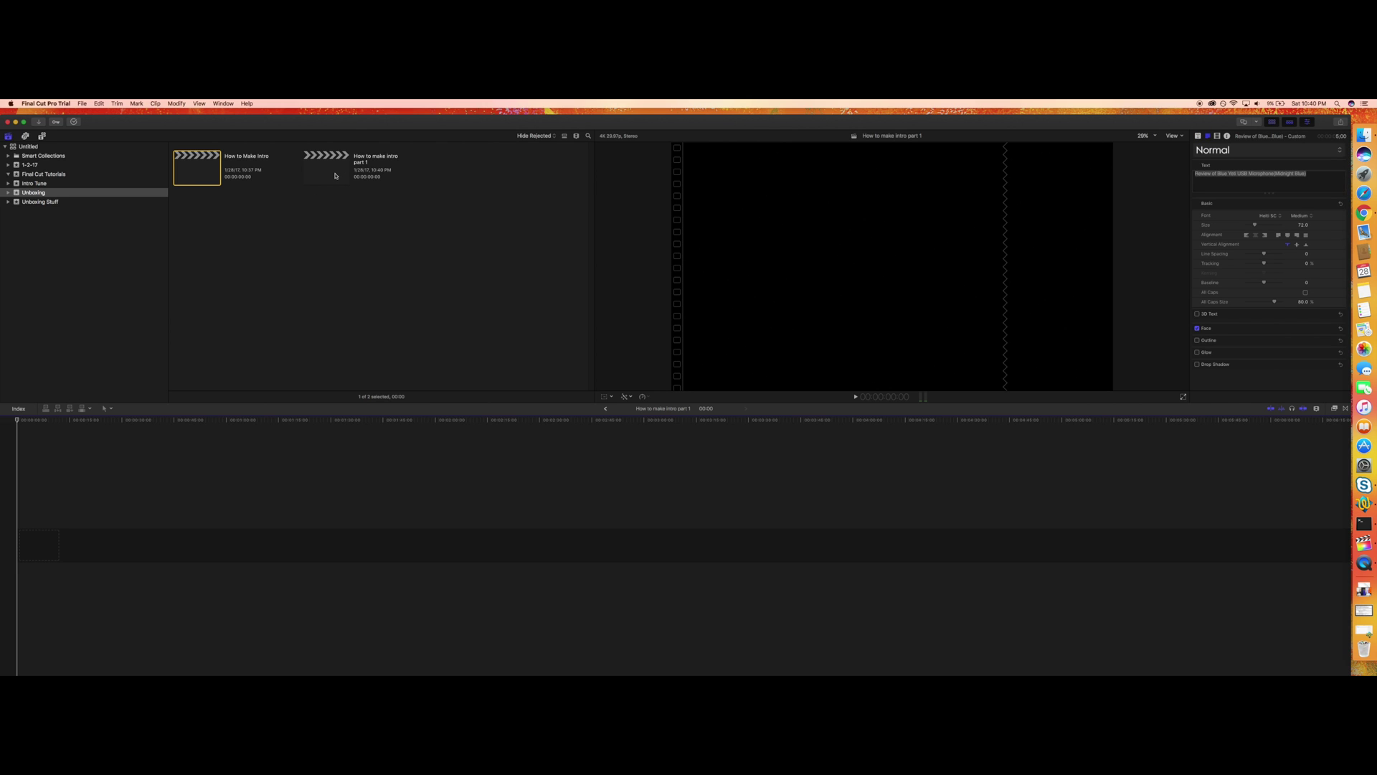
{"action": "left_click", "coordinate": [350, 179]}
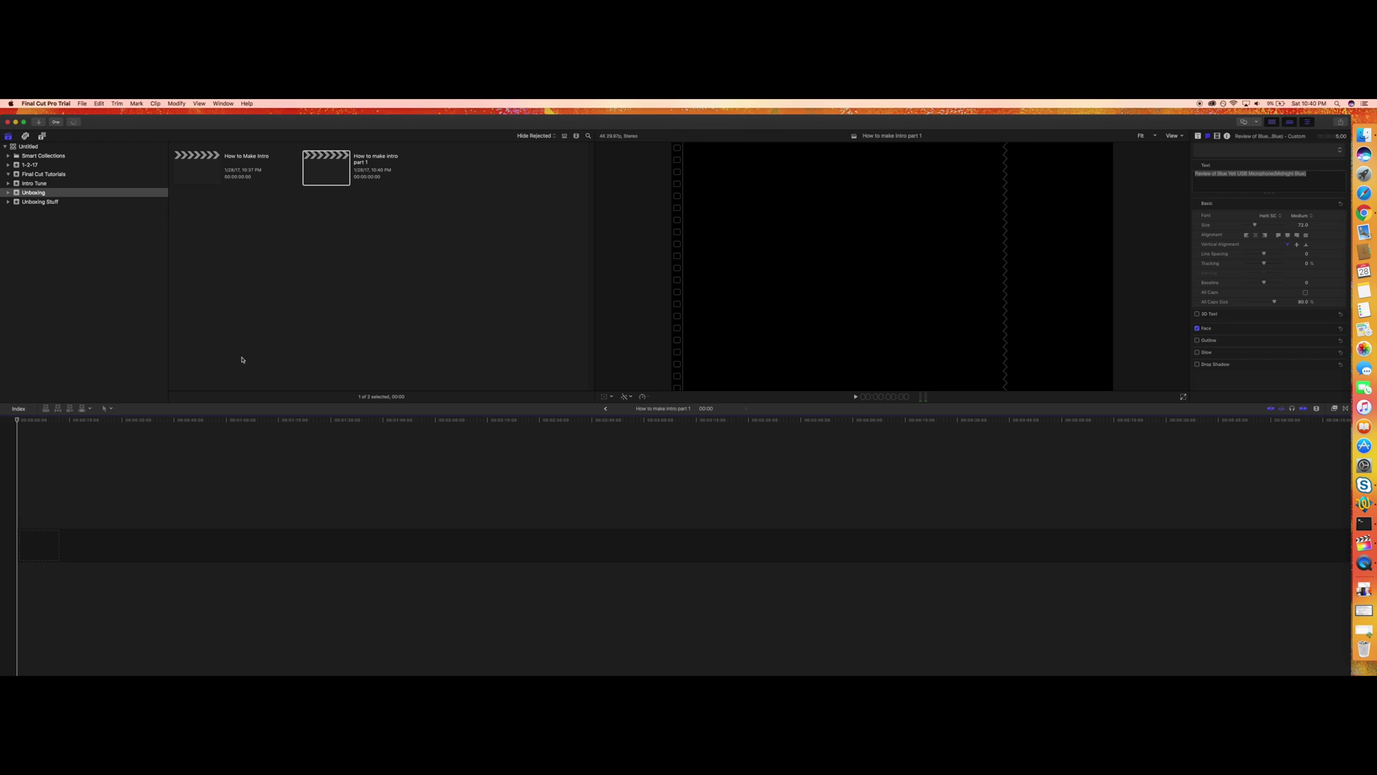
Add the Organic background generator to the start of the empty timeline.
{"action": "left_click", "coordinate": [42, 137]}
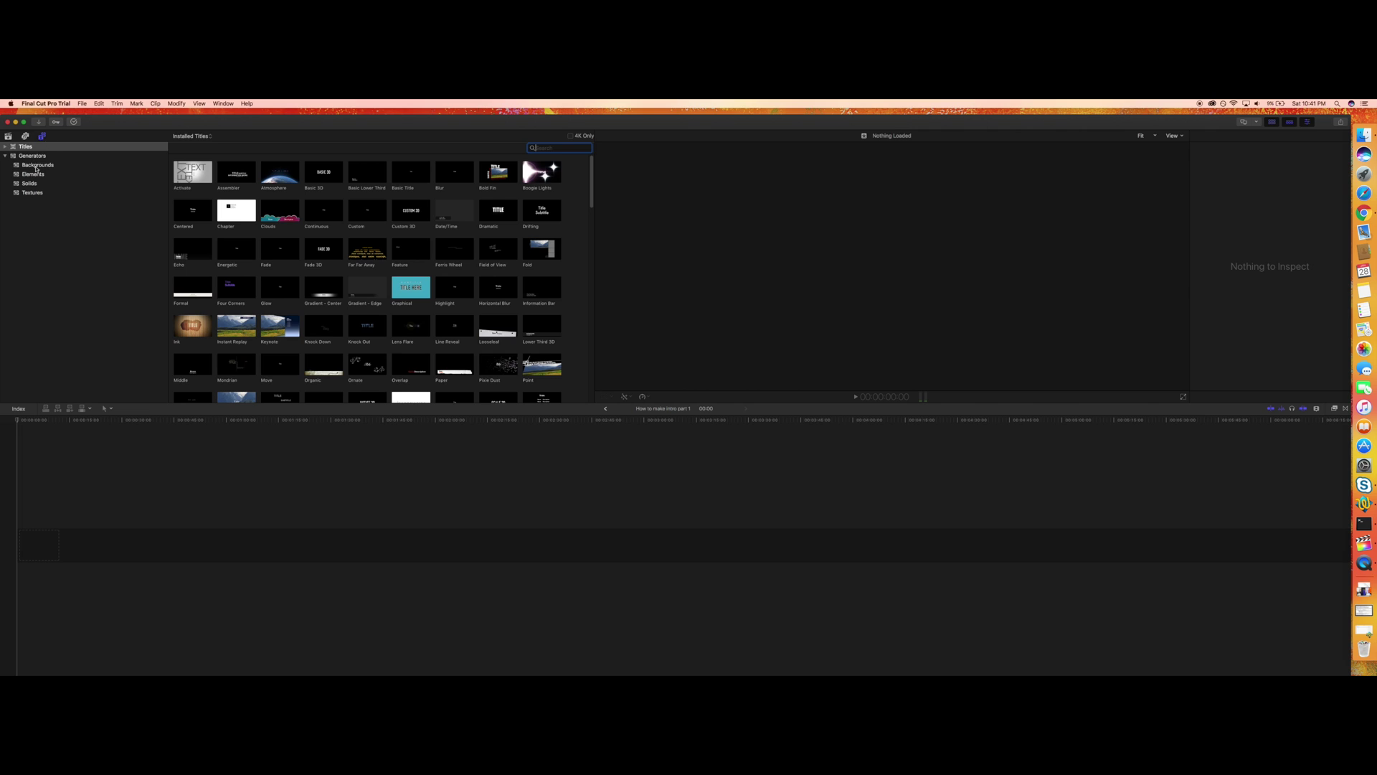
{"action": "left_click", "coordinate": [36, 166]}
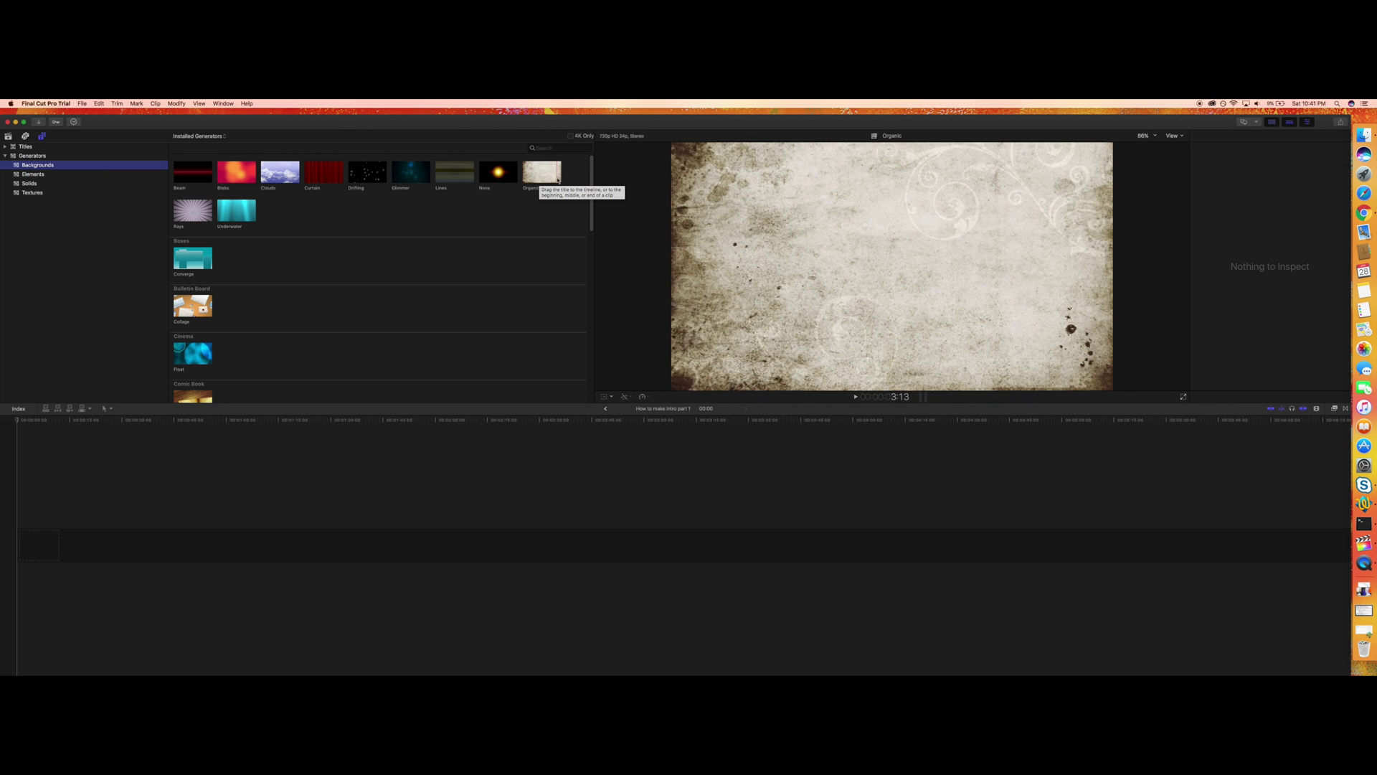
{"action": "left_click", "coordinate": [539, 175]}
{"action": "left_click_drag", "start_coordinate": [543, 164], "coordinate": [20, 551]}
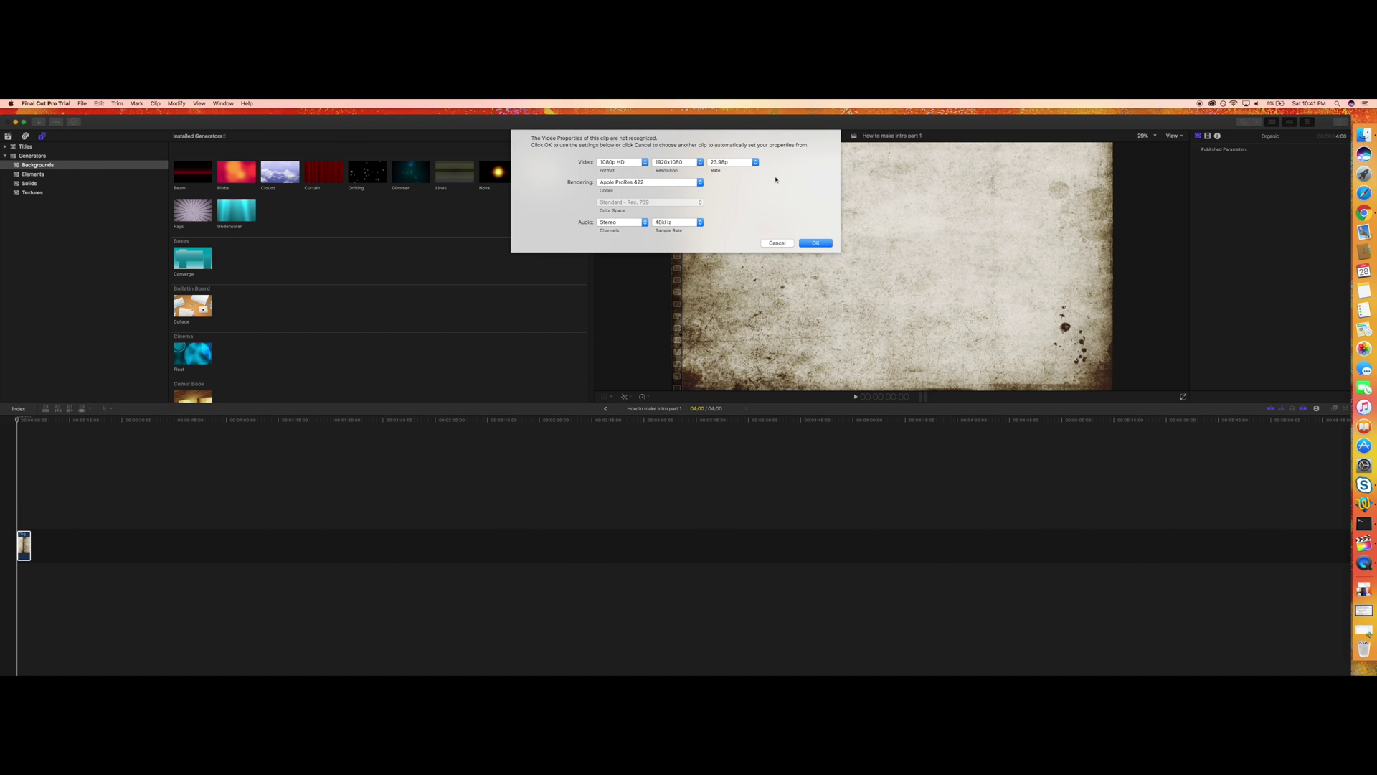
Set the project's video properties to 4K, 3840x2160, 23.98p with the Apple ProRes 422 codec.
{"action": "left_click", "coordinate": [701, 162]}
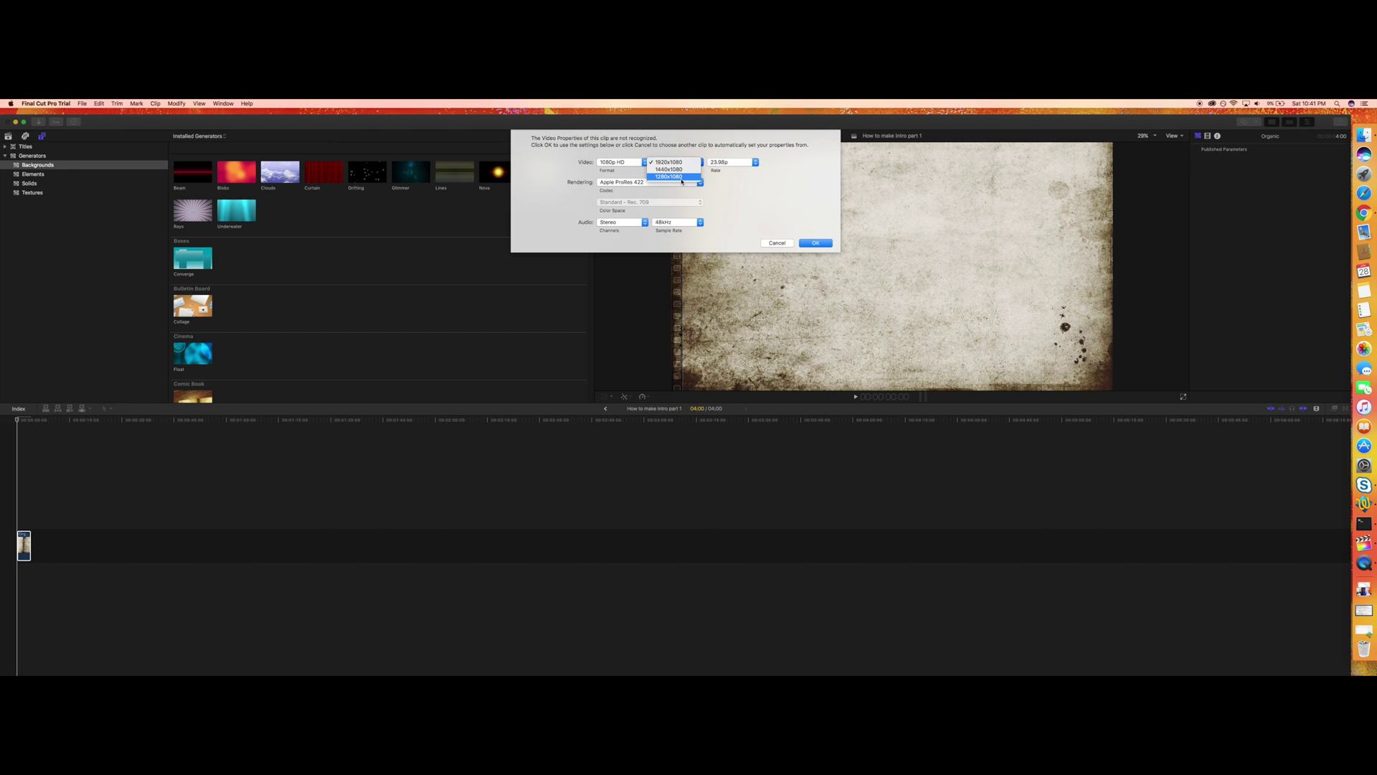
{"action": "left_click", "coordinate": [757, 201]}
{"action": "left_click", "coordinate": [645, 163]}
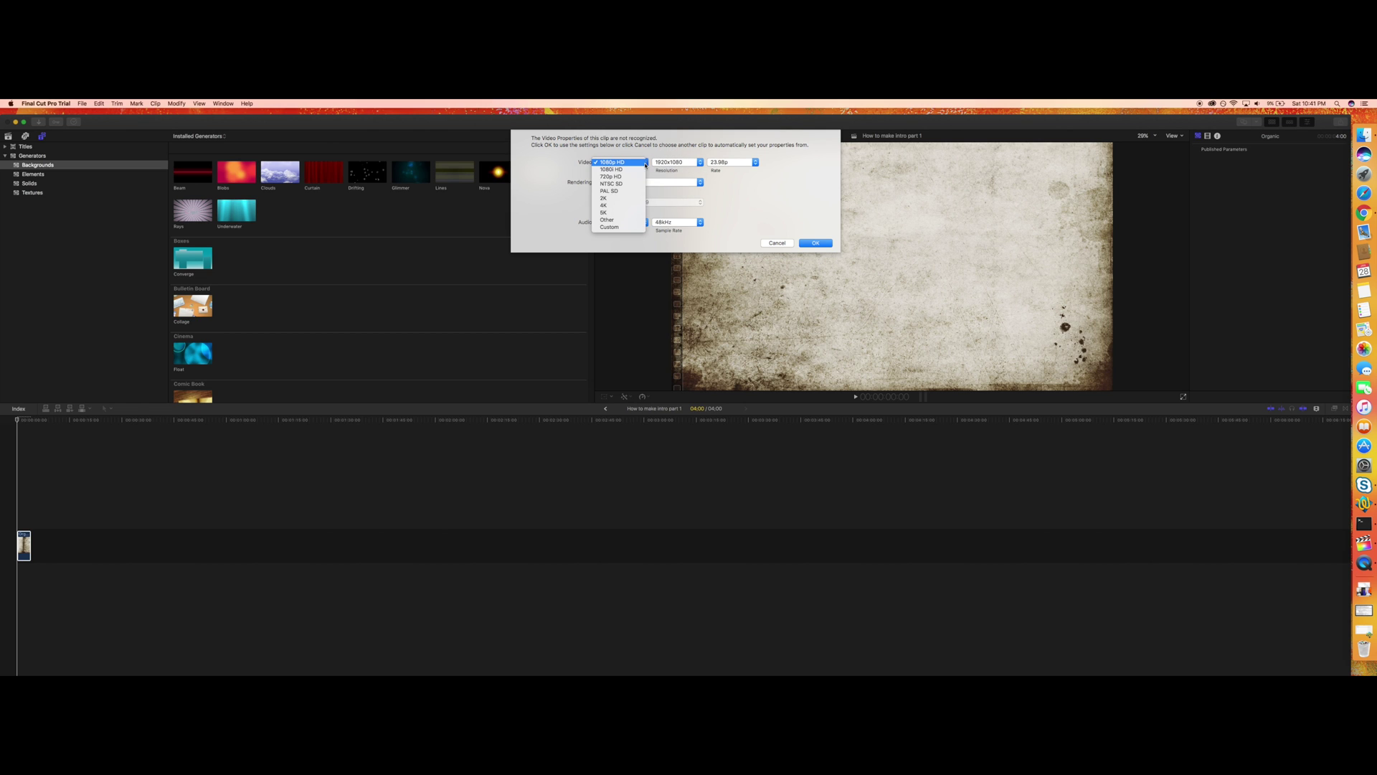
{"action": "left_click", "coordinate": [611, 205]}
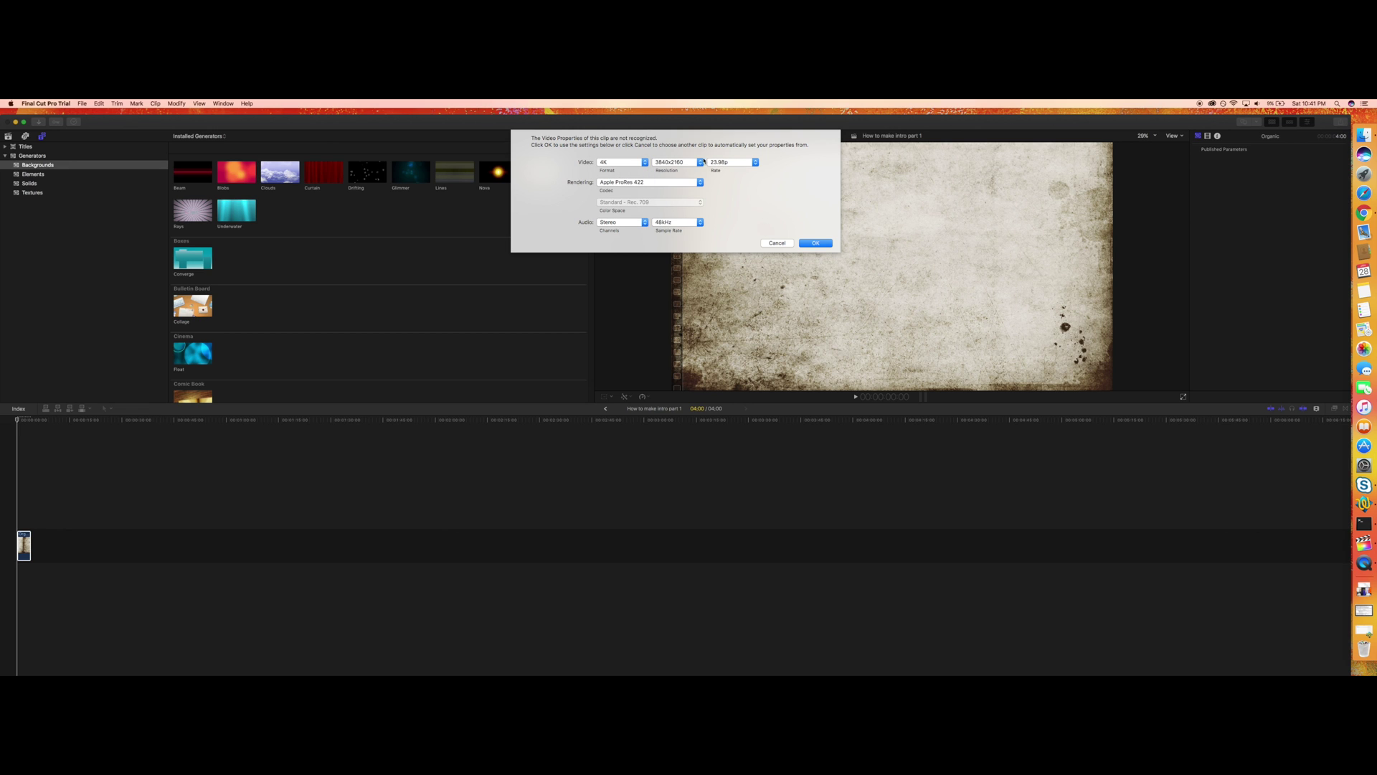
{"action": "left_click", "coordinate": [699, 162]}
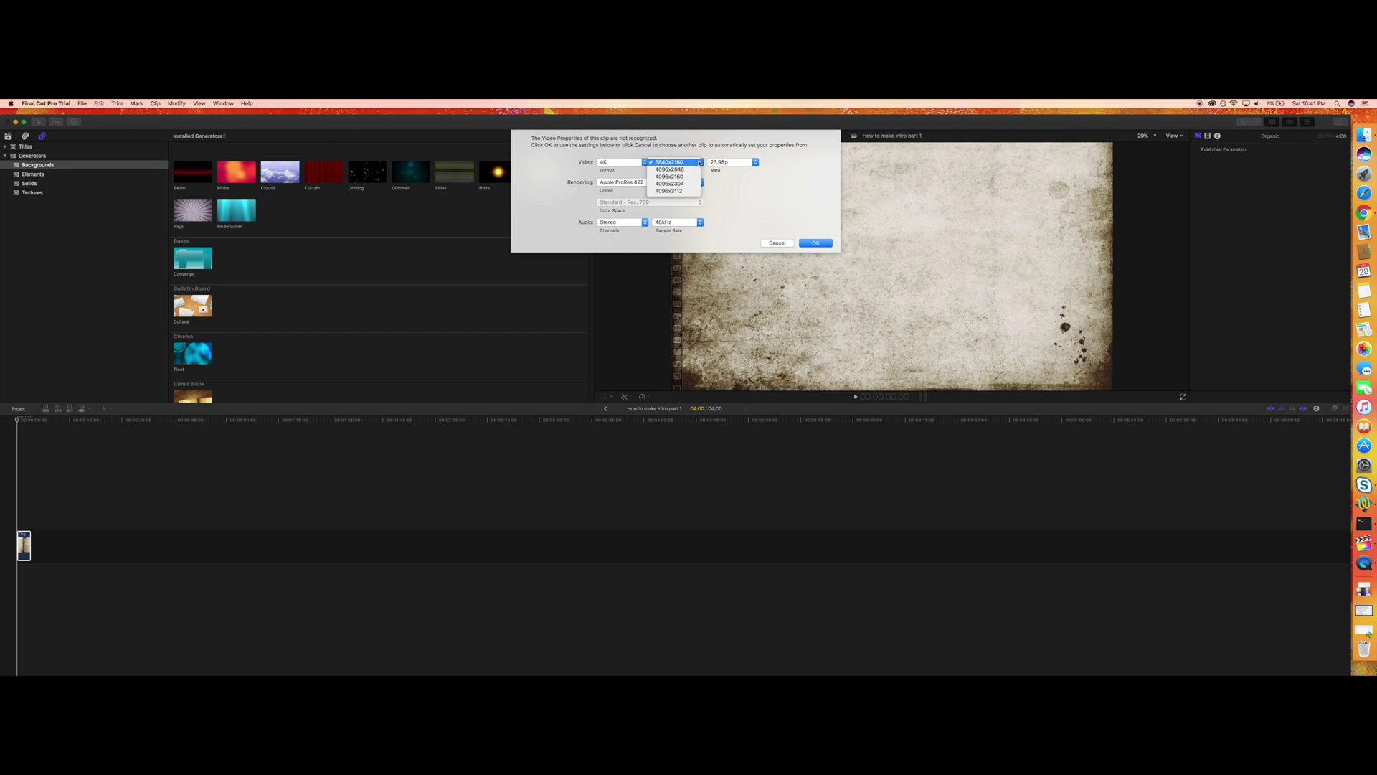
{"action": "left_click", "coordinate": [766, 221]}
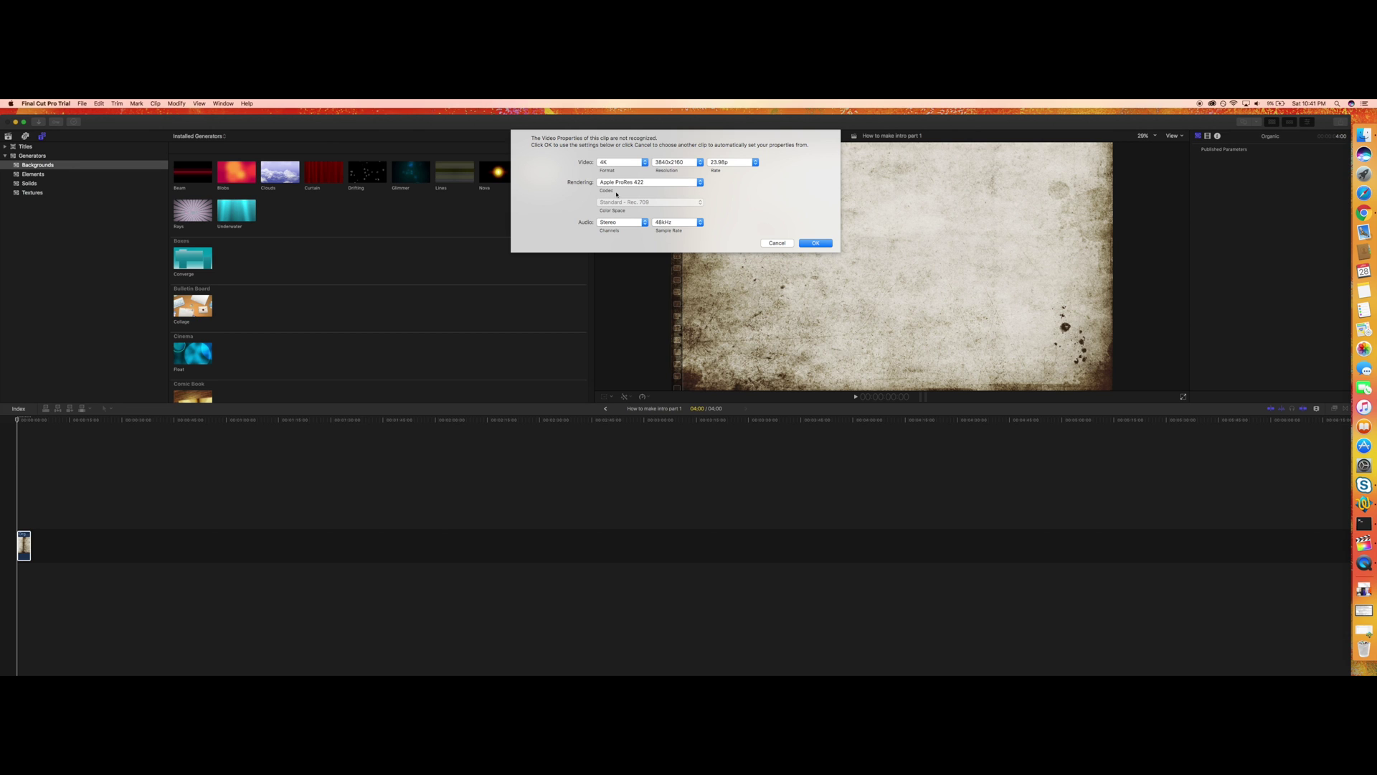
{"action": "left_click", "coordinate": [700, 184]}
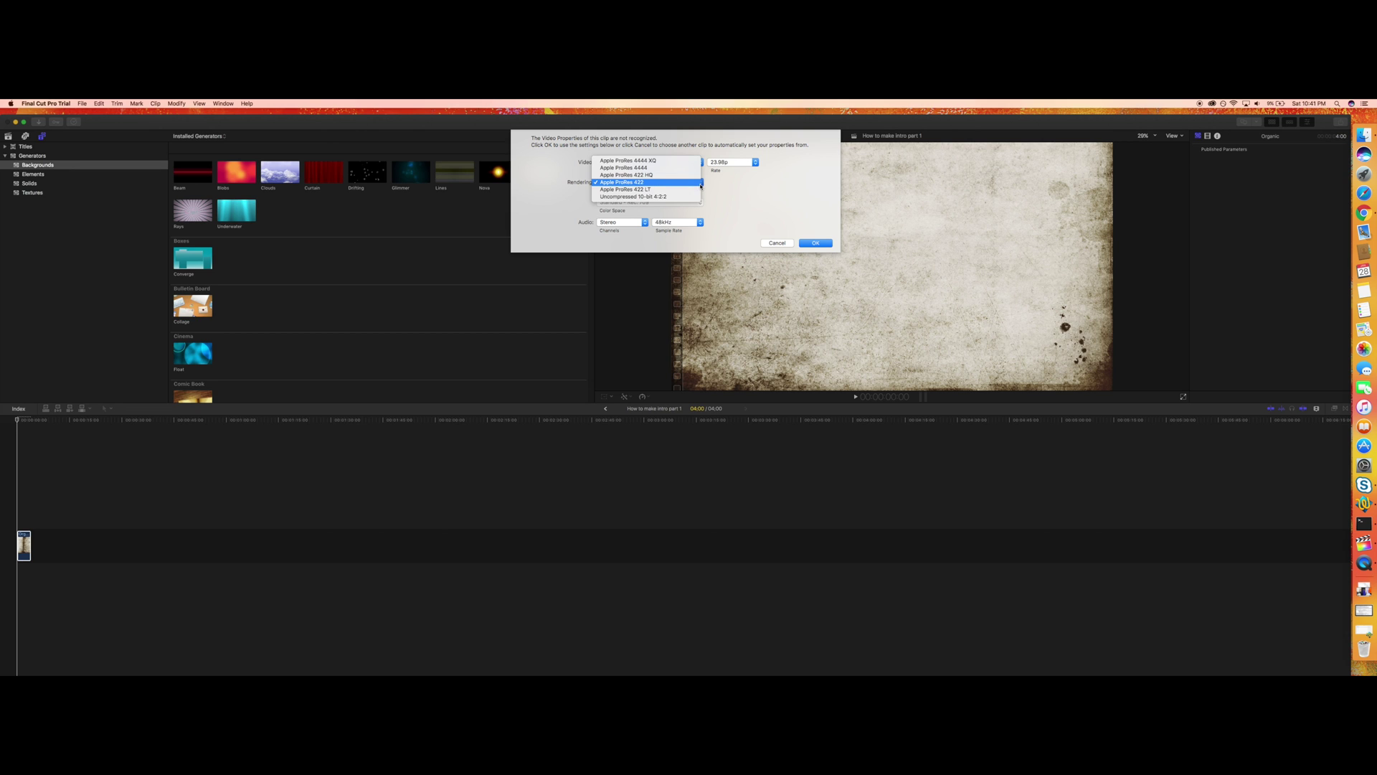
{"action": "left_click", "coordinate": [631, 184]}
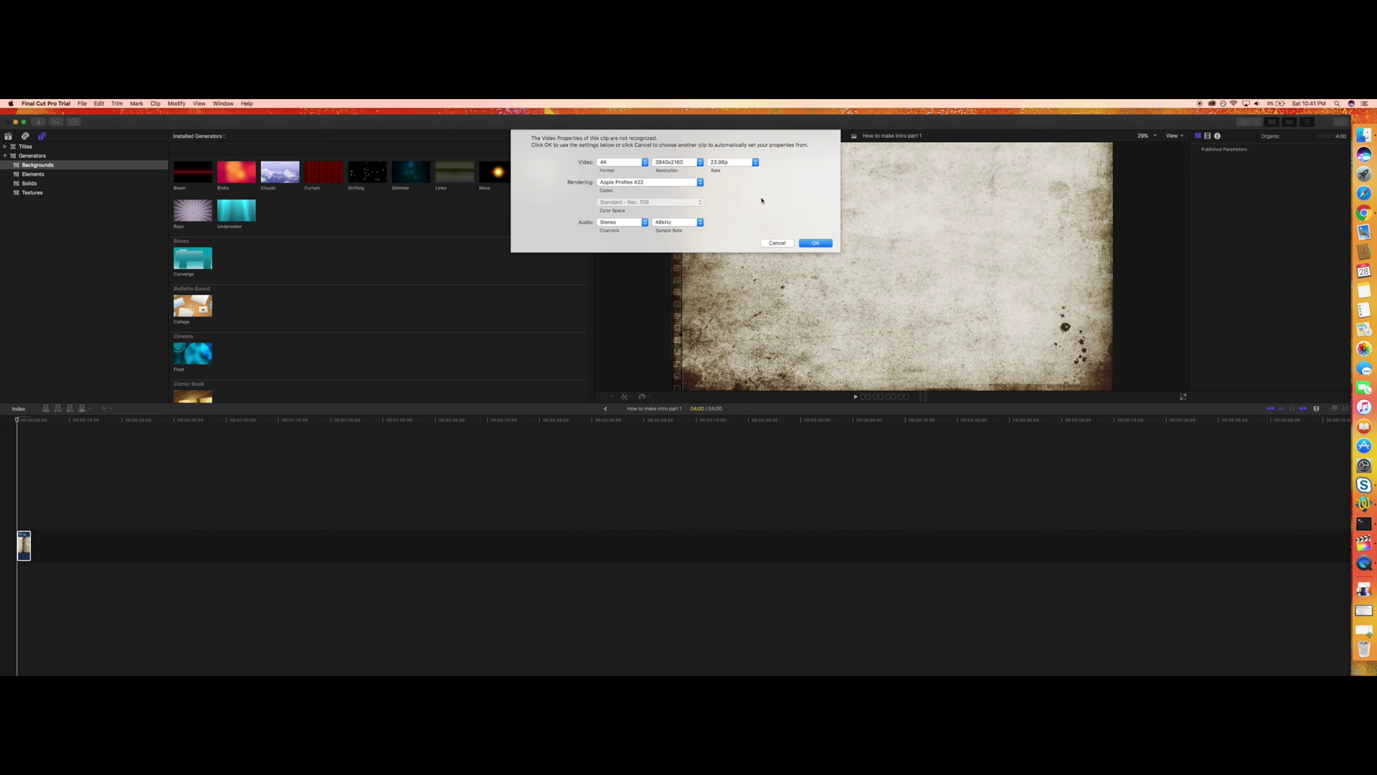
{"action": "left_click", "coordinate": [755, 163]}
{"action": "left_click", "coordinate": [756, 163]}
{"action": "left_click", "coordinate": [823, 244]}
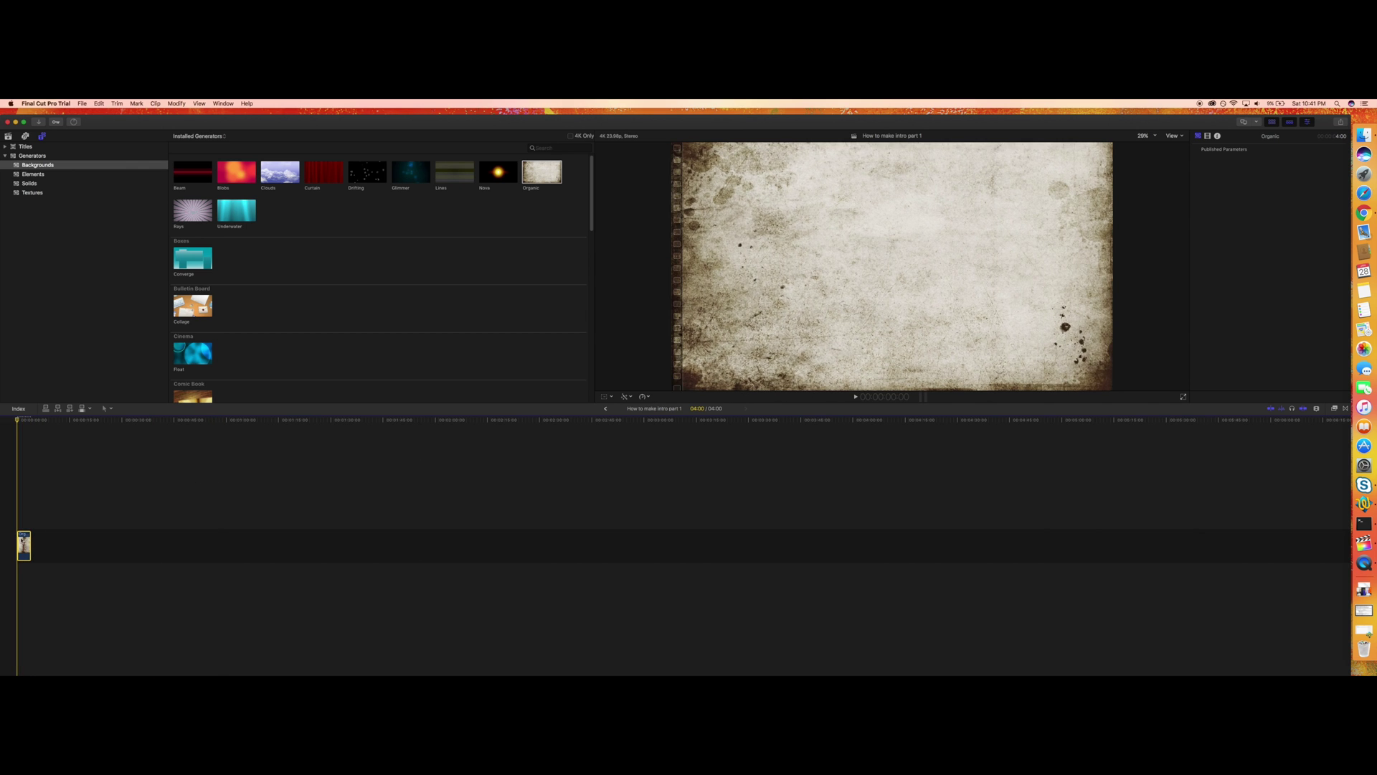
Extend the Organic background clip in the timeline to 10 seconds.
{"action": "left_click_drag", "start_coordinate": [31, 550], "coordinate": [51, 550]}
{"action": "left_click", "coordinate": [37, 555]}
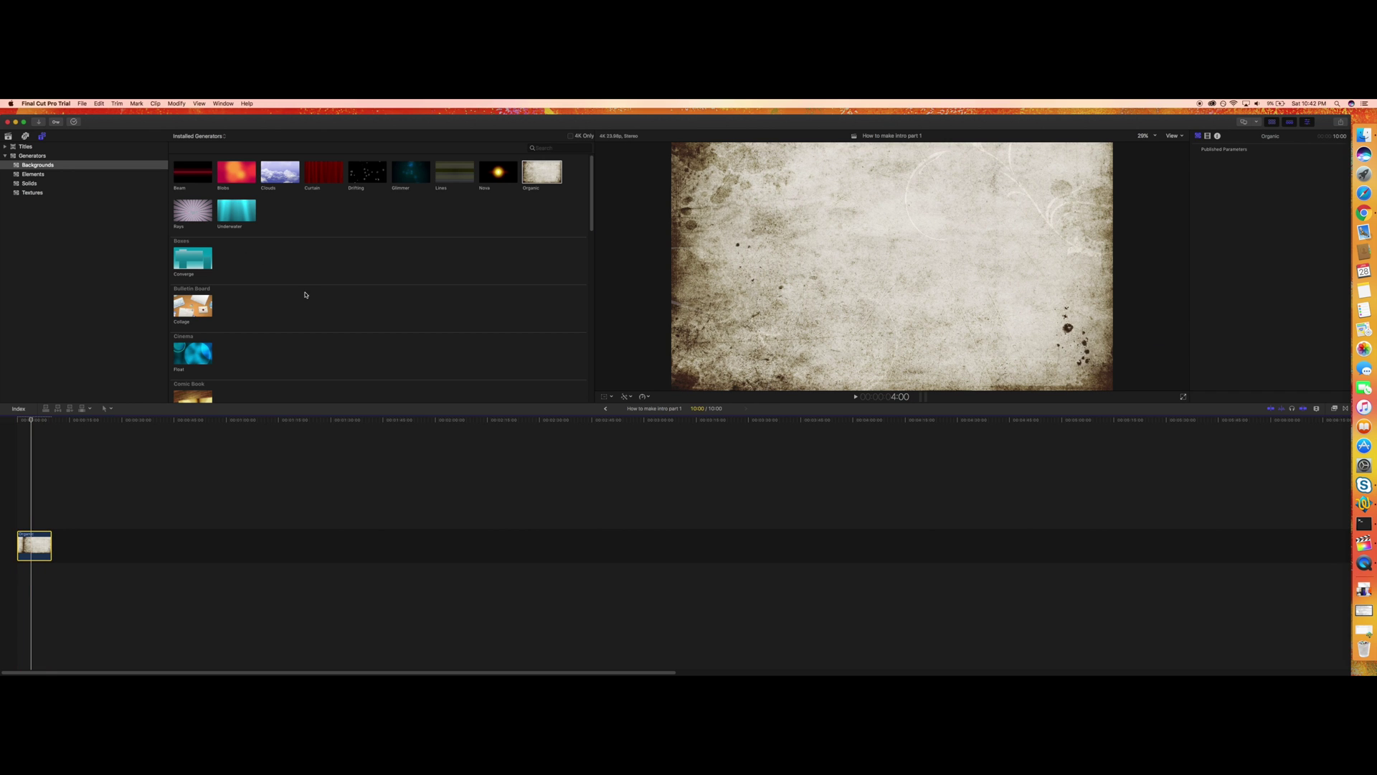
Look through the Textures and Solids generators and the installed titles, and select the Information Bar title.
{"action": "left_click", "coordinate": [32, 193]}
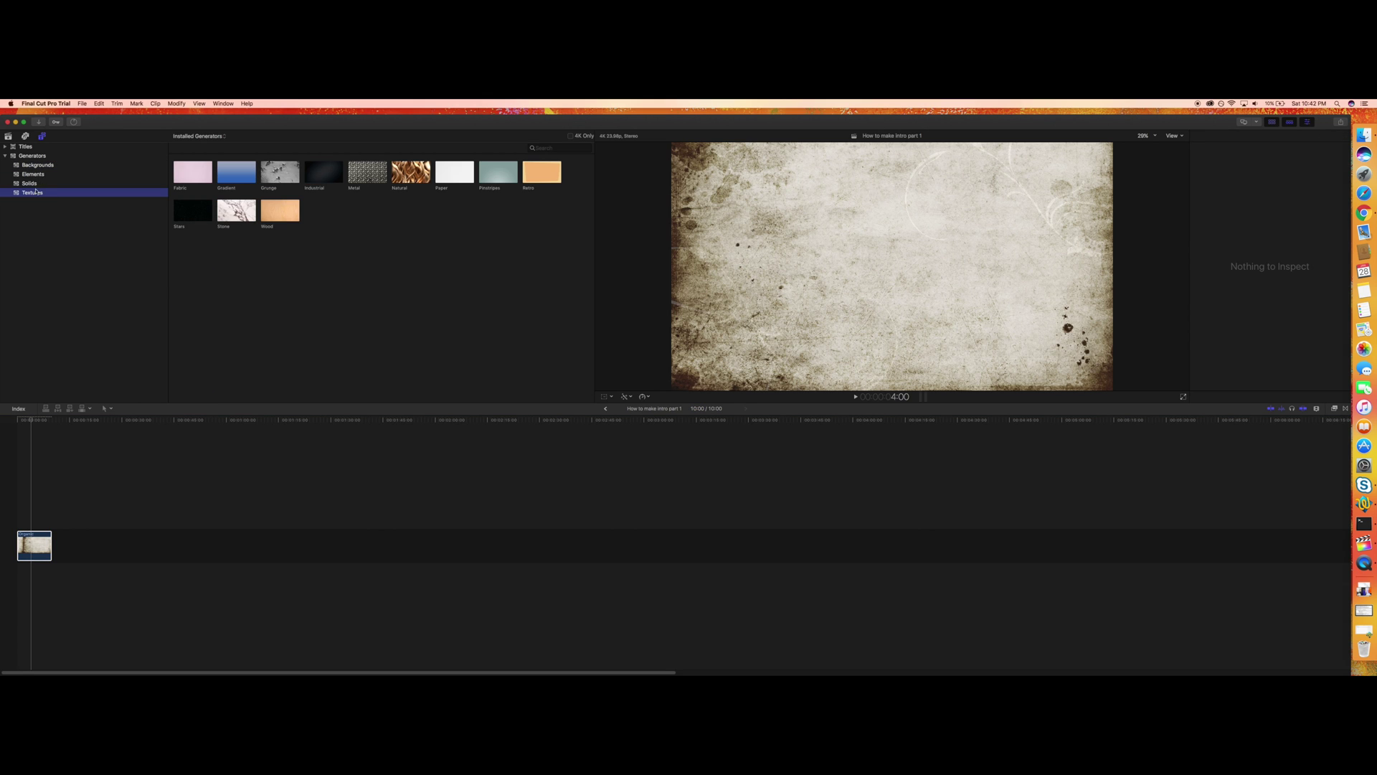
{"action": "left_click", "coordinate": [35, 183]}
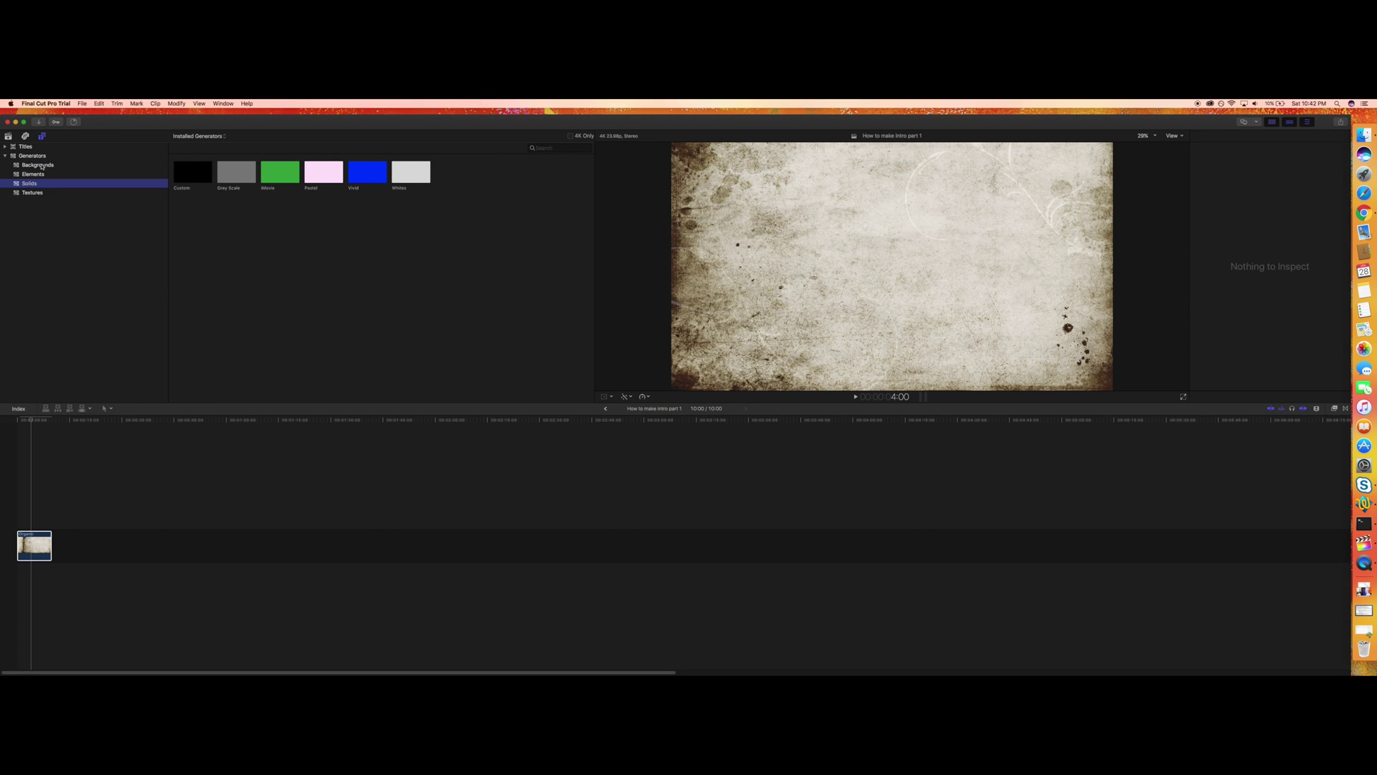
{"action": "left_click", "coordinate": [32, 156]}
{"action": "left_click", "coordinate": [26, 147]}
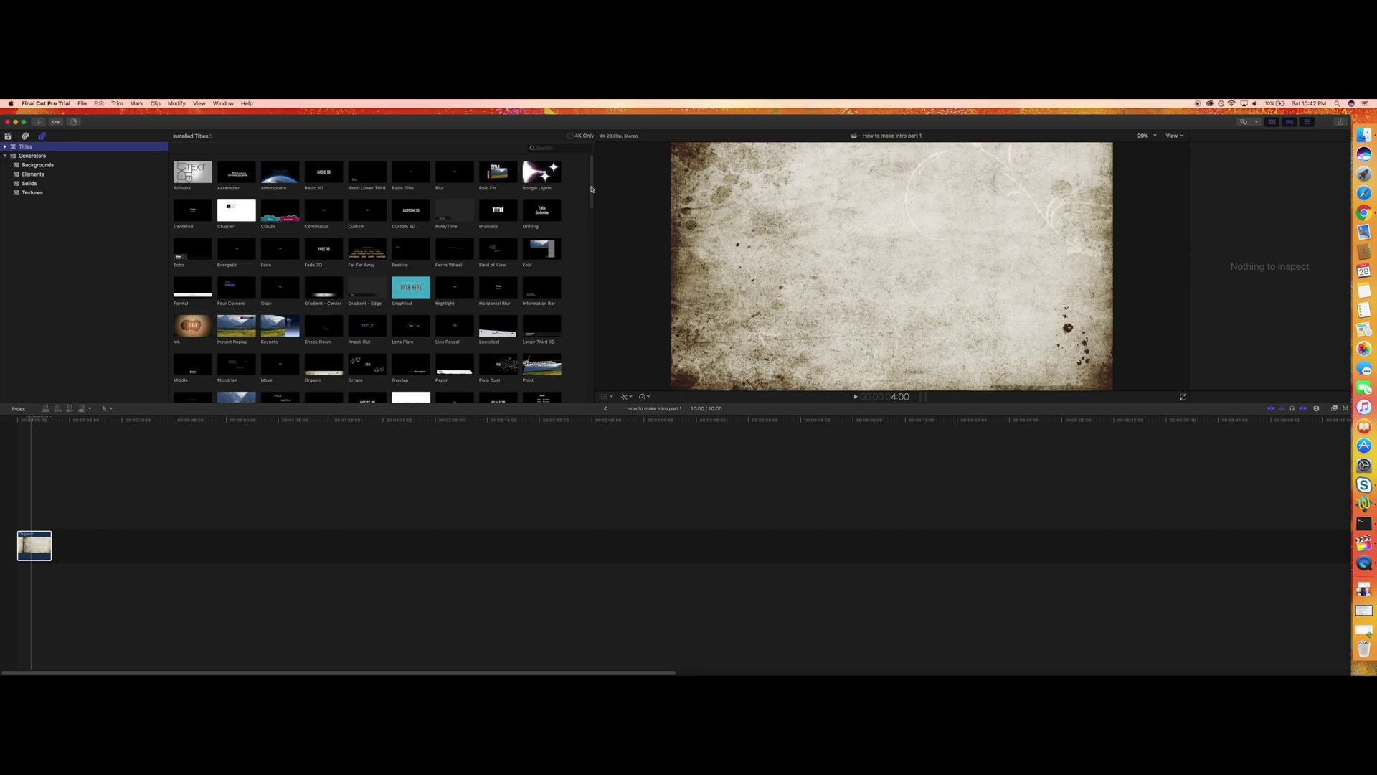
{"action": "left_click", "coordinate": [235, 181]}
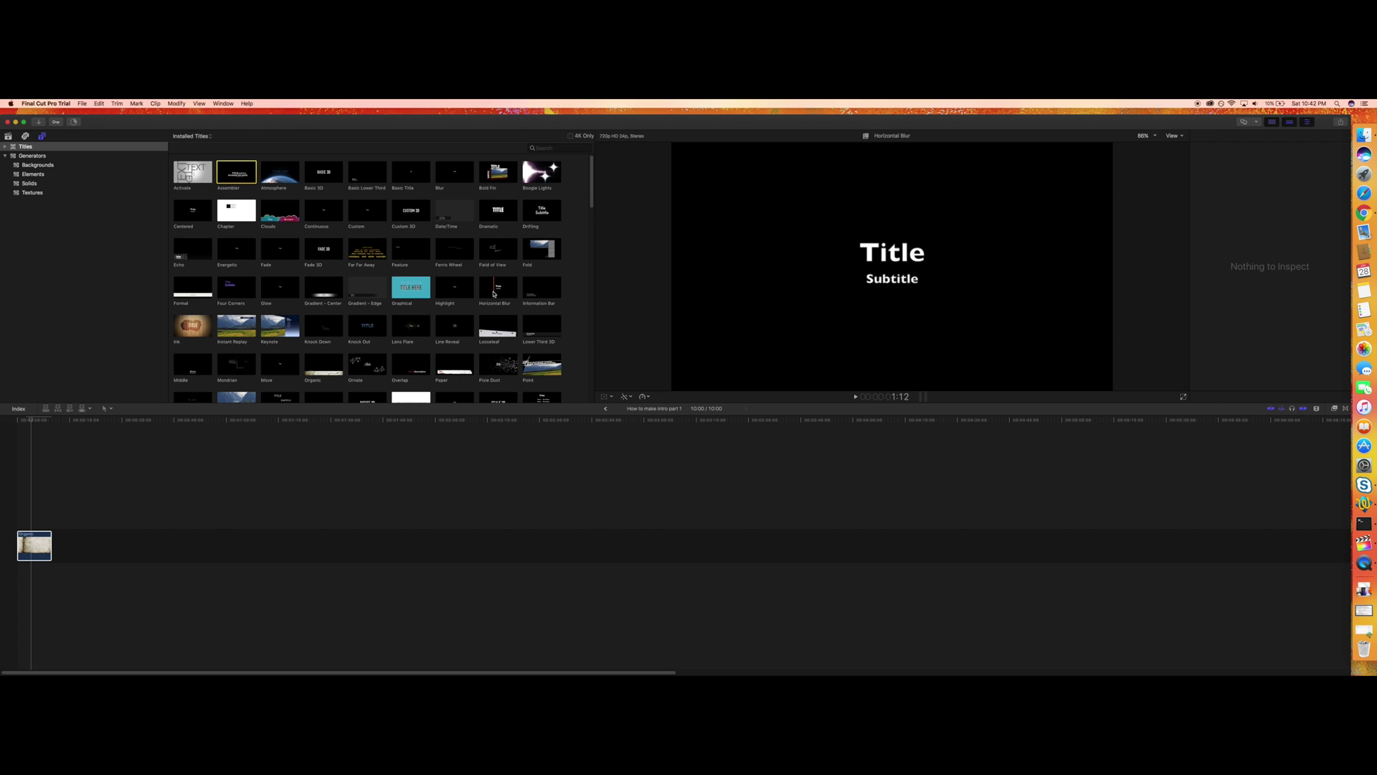
{"action": "left_click", "coordinate": [552, 298]}
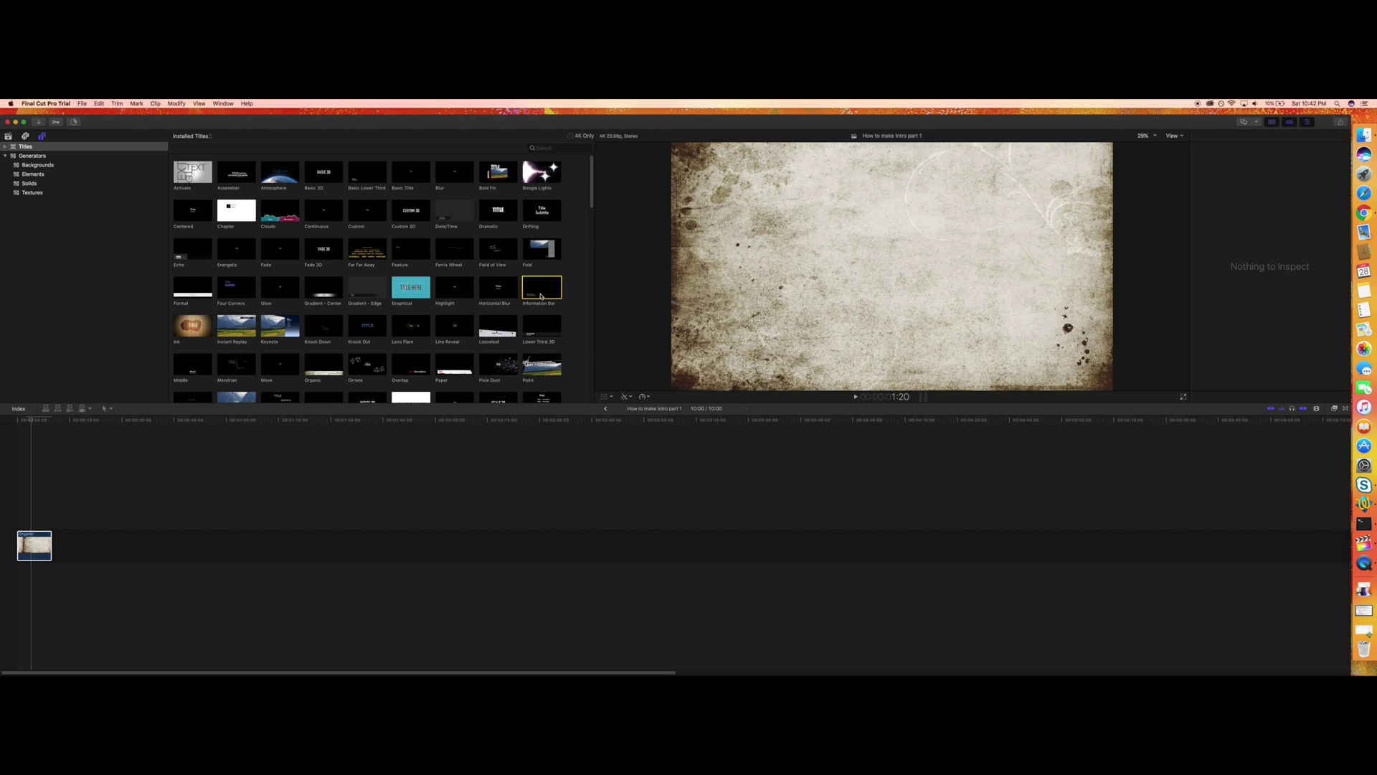
{"action": "left_click_drag", "start_coordinate": [554, 298], "coordinate": [29, 545]}
{"action": "left_click", "coordinate": [28, 546]}
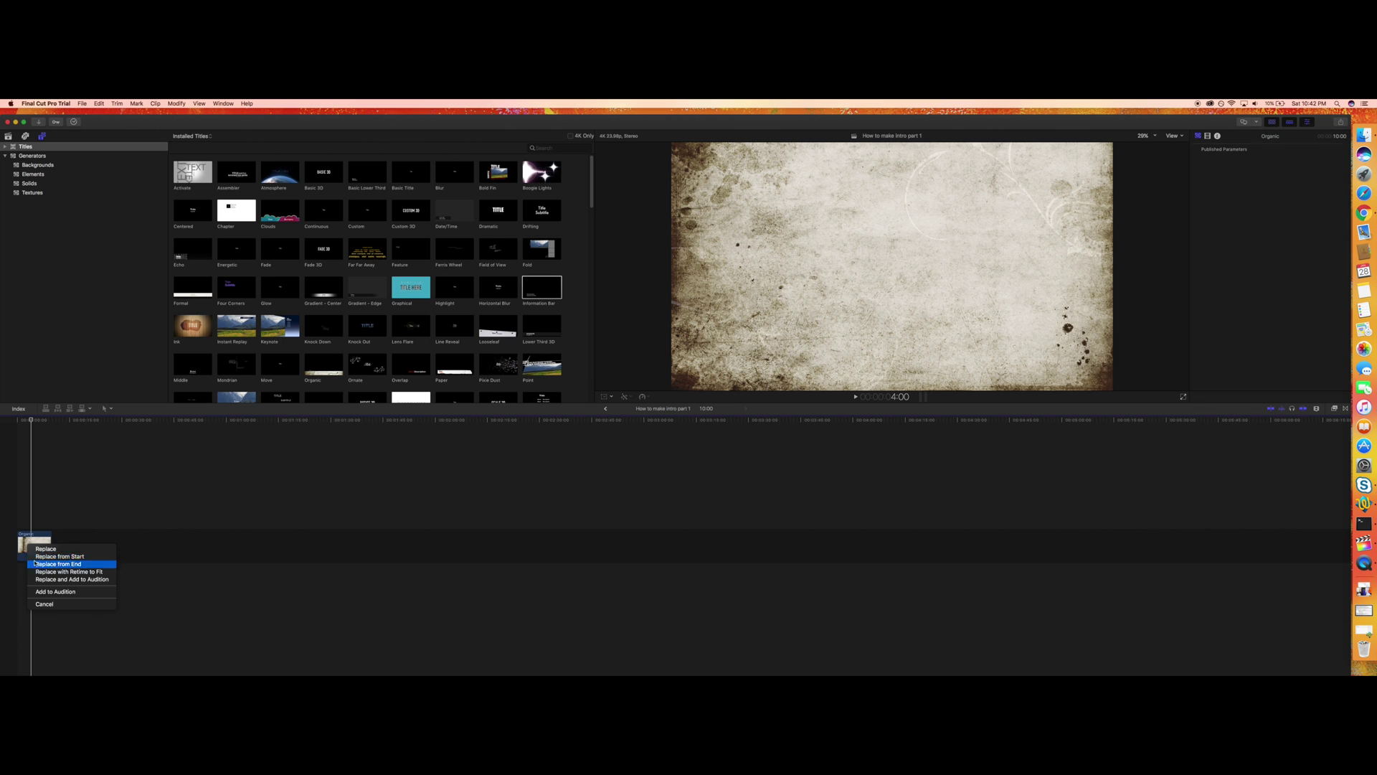
{"action": "left_click", "coordinate": [50, 523]}
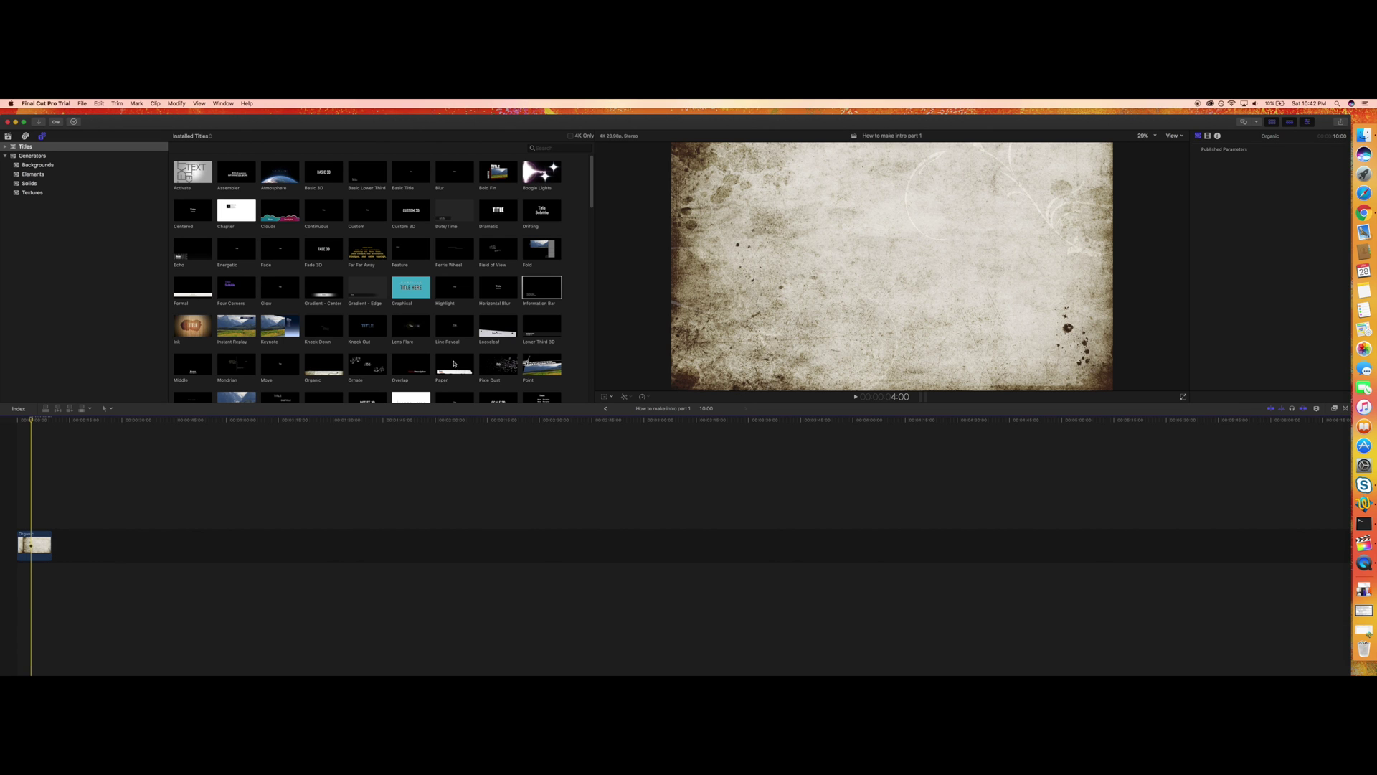
Place the Information Bar title above the start of the Organic clip and set its title line to "NavinReviews.com".
{"action": "left_click_drag", "start_coordinate": [540, 286], "coordinate": [23, 531]}
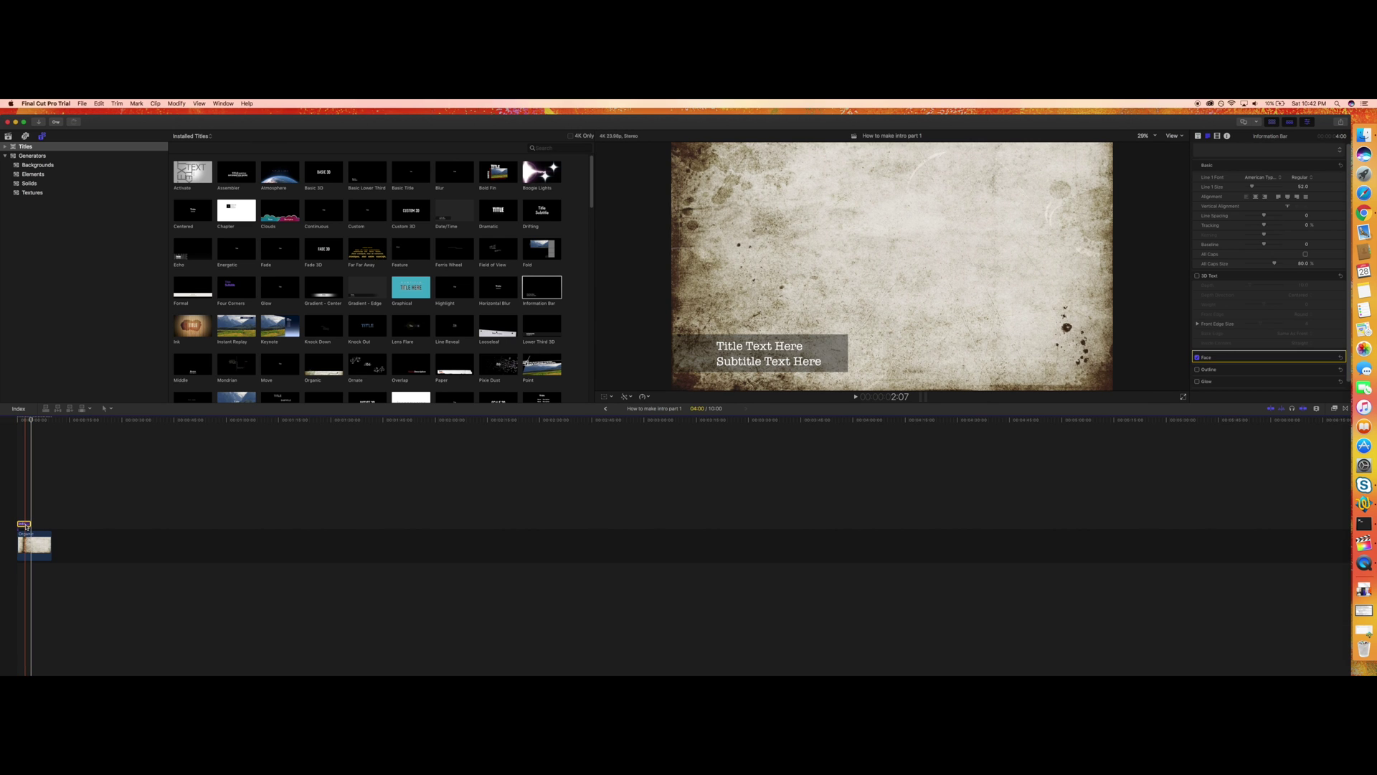
{"action": "double_click", "coordinate": [24, 525]}
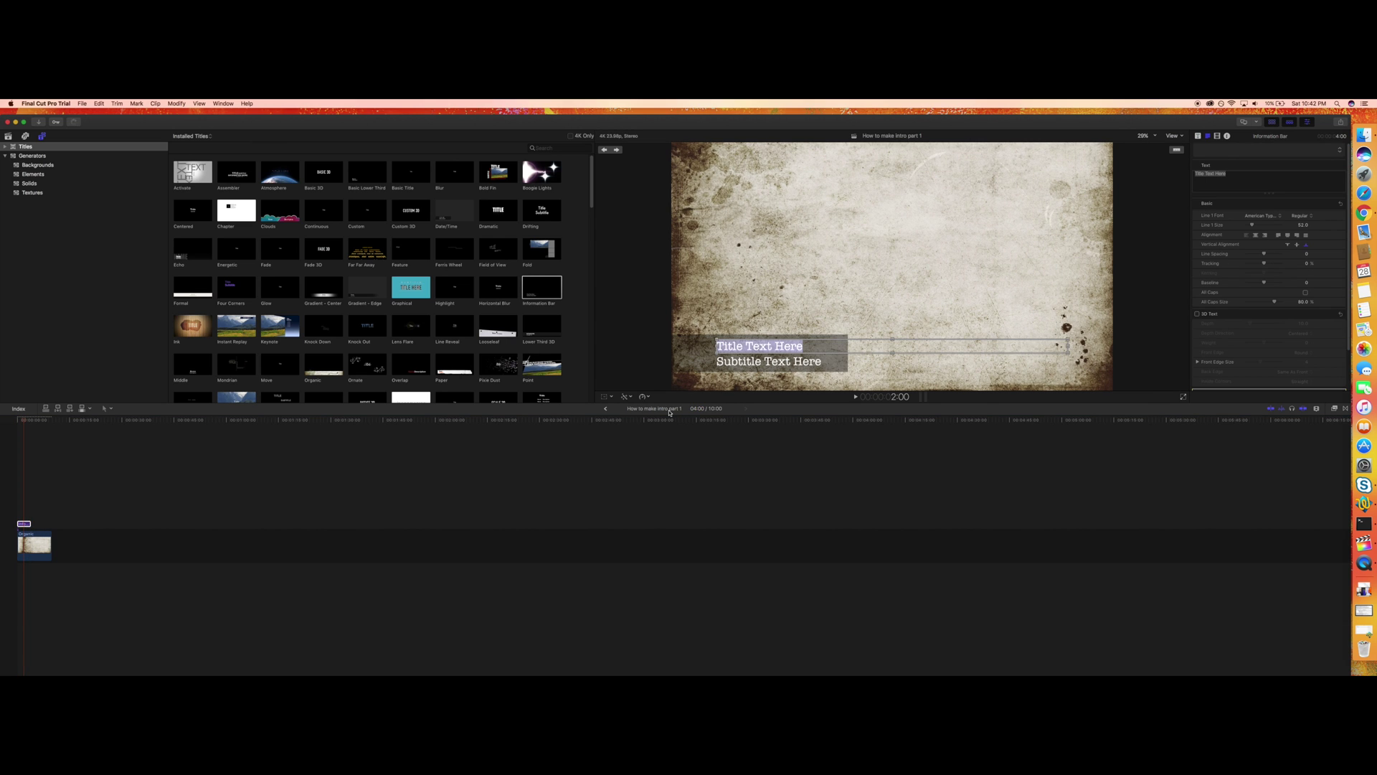
{"action": "type", "text": "Navinrevie"}
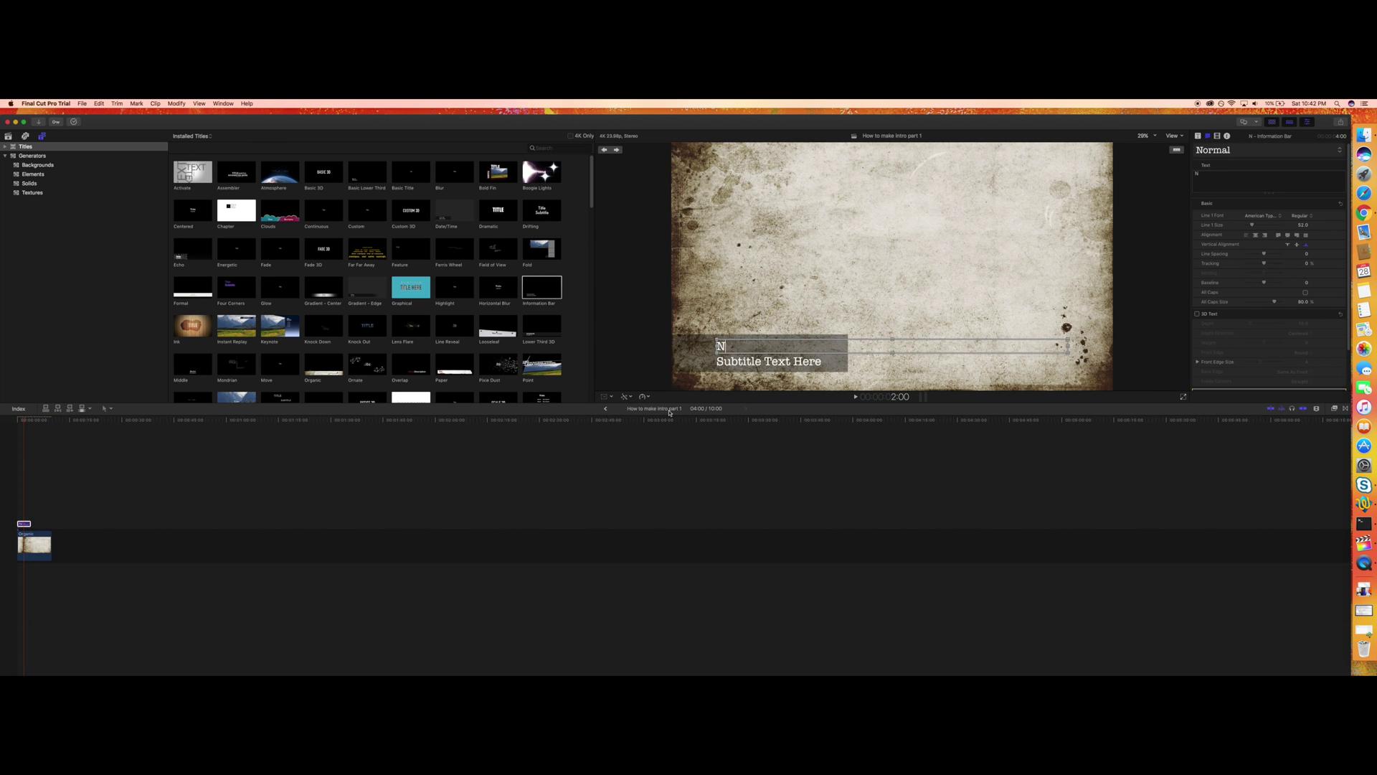
{"action": "key", "text": "BackSpace"}
{"action": "key", "text": "BackSpace"}
{"action": "key", "text": "BackSpace"}
{"action": "key", "text": "BackSpace"}
{"action": "key", "text": "BackSpace"}
{"action": "type", "text": "Reviews.com"}
Replace the Information Bar title's subtitle line with "Final Cut Pro X Tutorials" and slightly narrow its text box.
{"action": "left_click", "coordinate": [768, 359]}
{"action": "double_click", "coordinate": [777, 363]}
{"action": "left_click", "coordinate": [776, 363]}
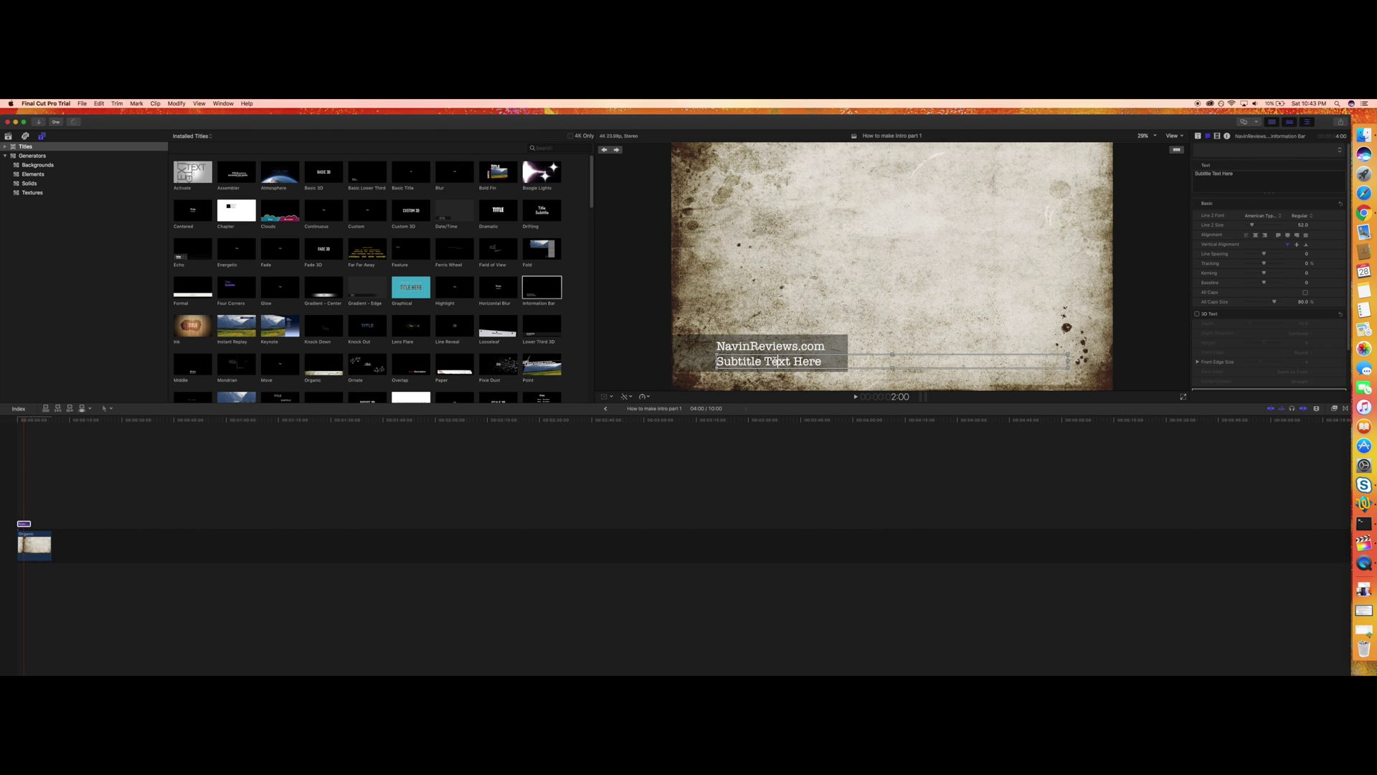
{"action": "left_click_drag", "start_coordinate": [840, 362], "coordinate": [681, 356]}
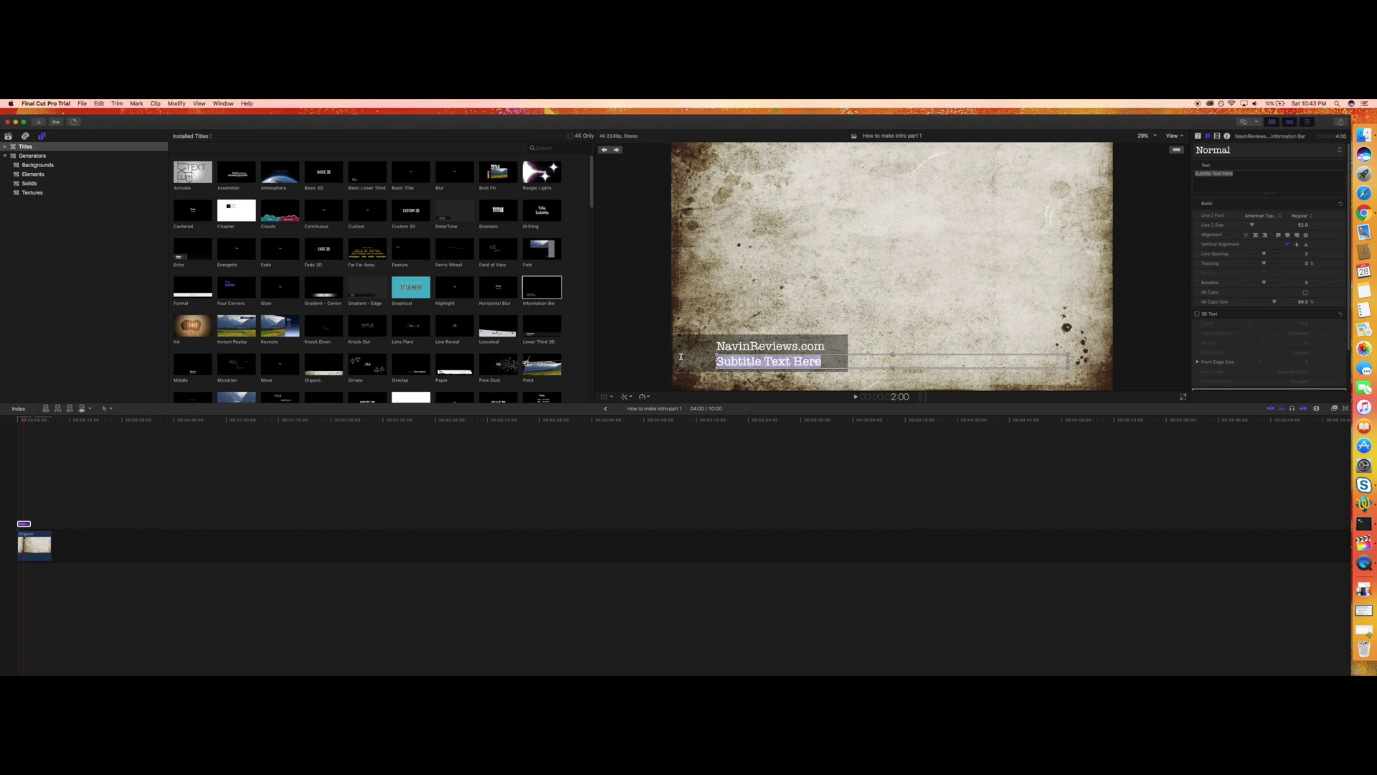
{"action": "type", "text": "Unbo"}
{"action": "key", "text": "BackSpace"}
{"action": "key", "text": "BackSpace"}
{"action": "key", "text": "BackSpace"}
{"action": "key", "text": "BackSpace"}
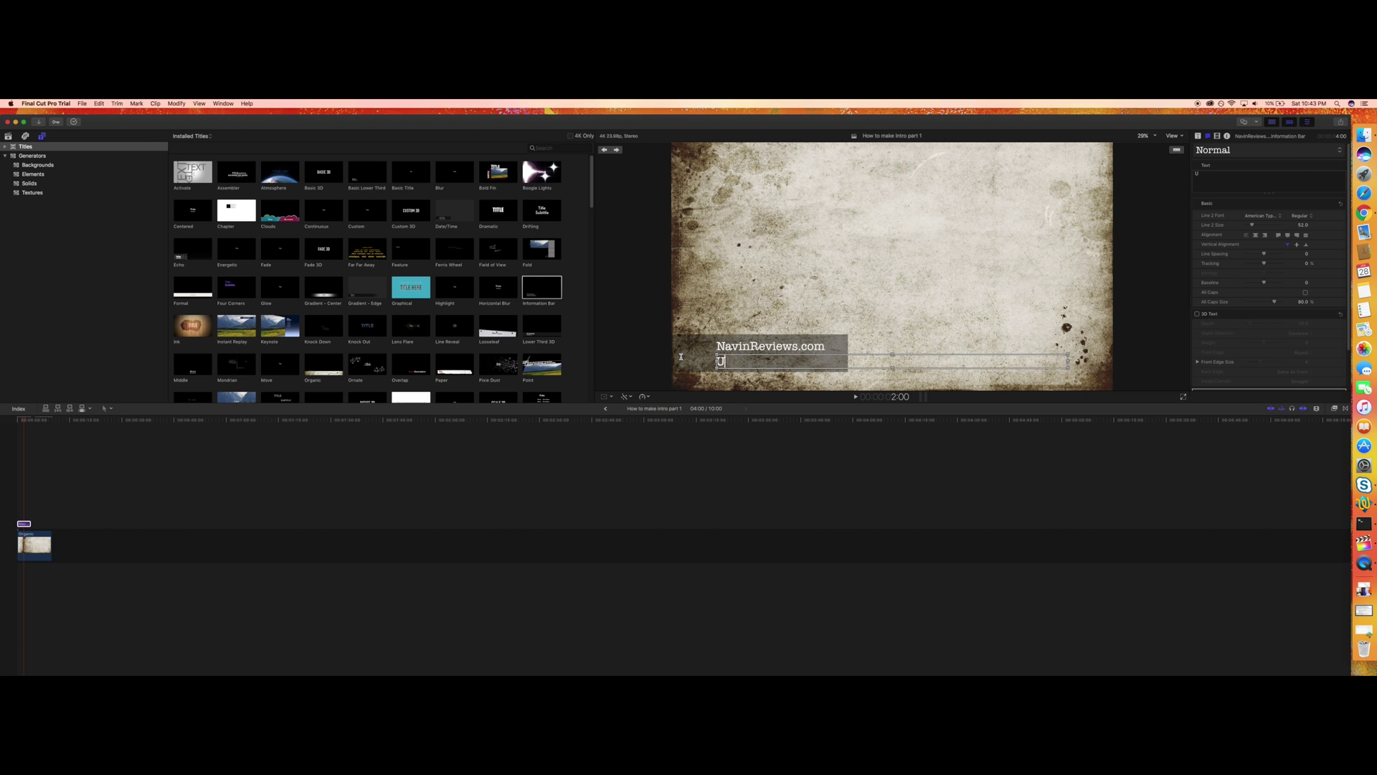
{"action": "type", "text": "Final Cut Pro X Tutorials"}
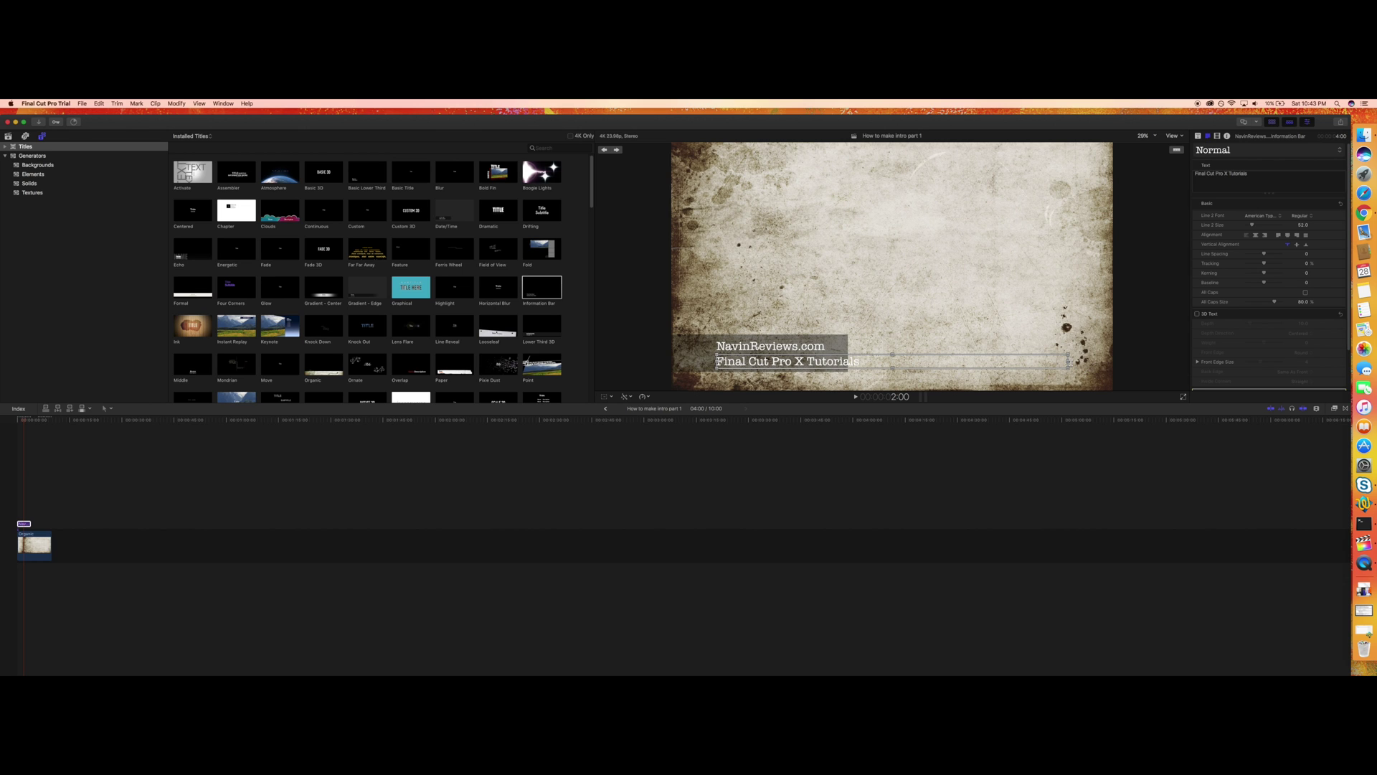
{"action": "left_click_drag", "start_coordinate": [1069, 365], "coordinate": [1052, 366]}
{"action": "key", "text": "super+h"}
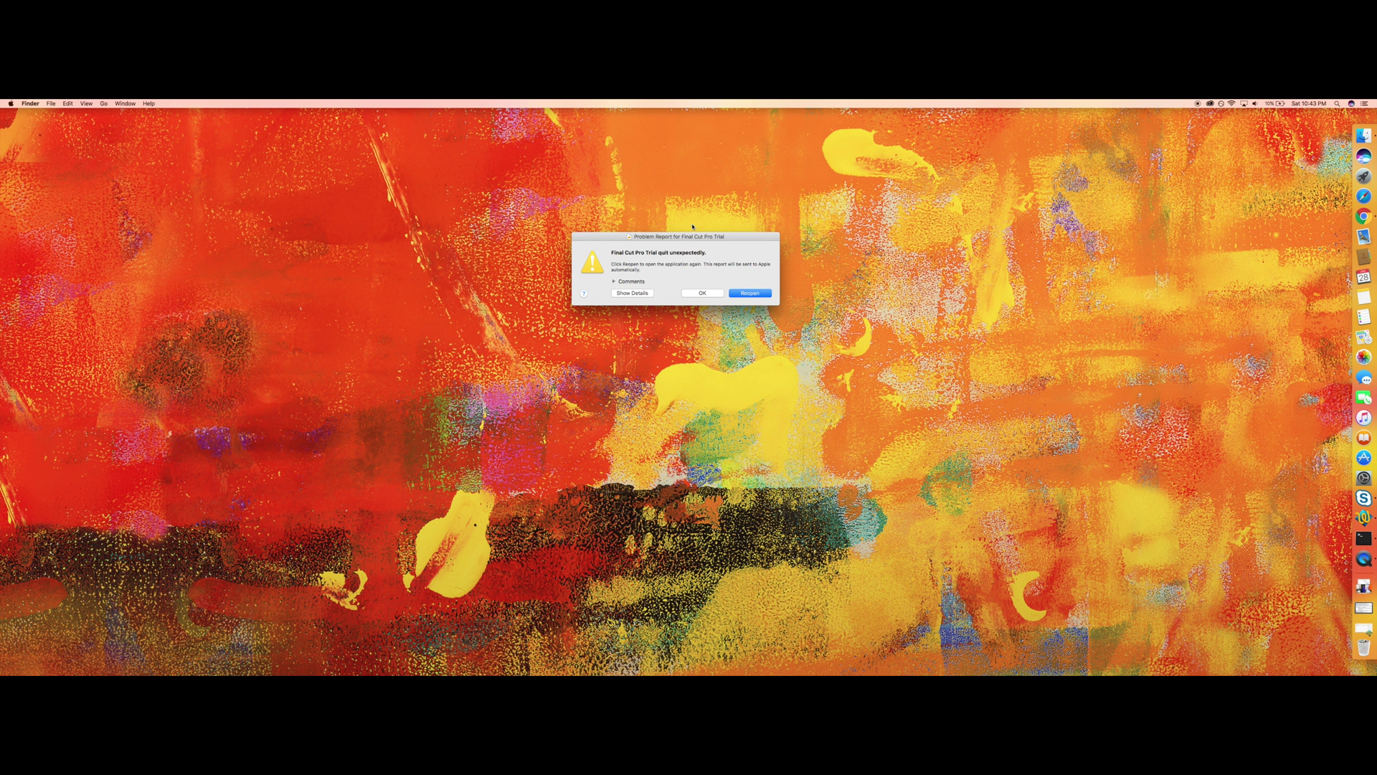
Reopen Final Cut Pro Trial and open the "How to make intro part 1" project from the Unboxing event.
{"action": "left_click", "coordinate": [739, 293]}
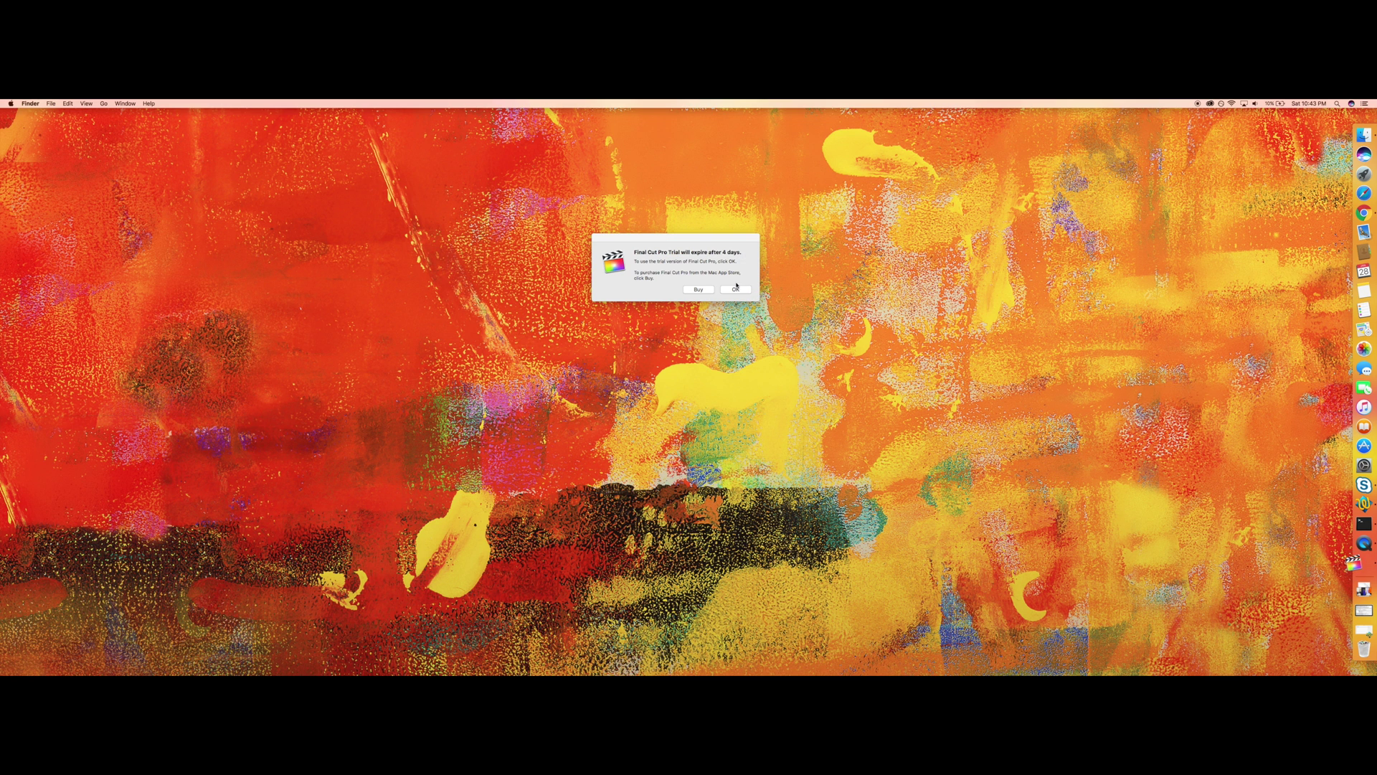
{"action": "left_click", "coordinate": [733, 290]}
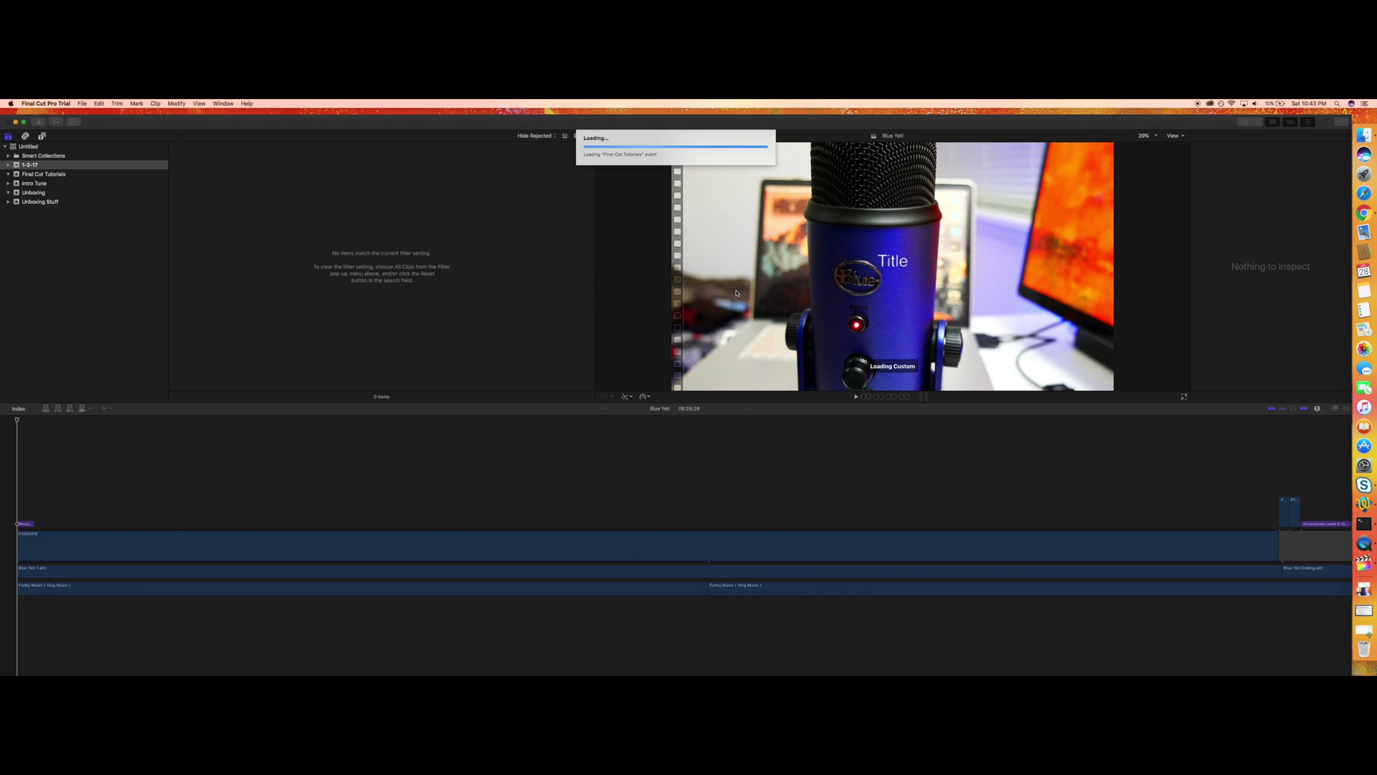
{"action": "left_click", "coordinate": [32, 193]}
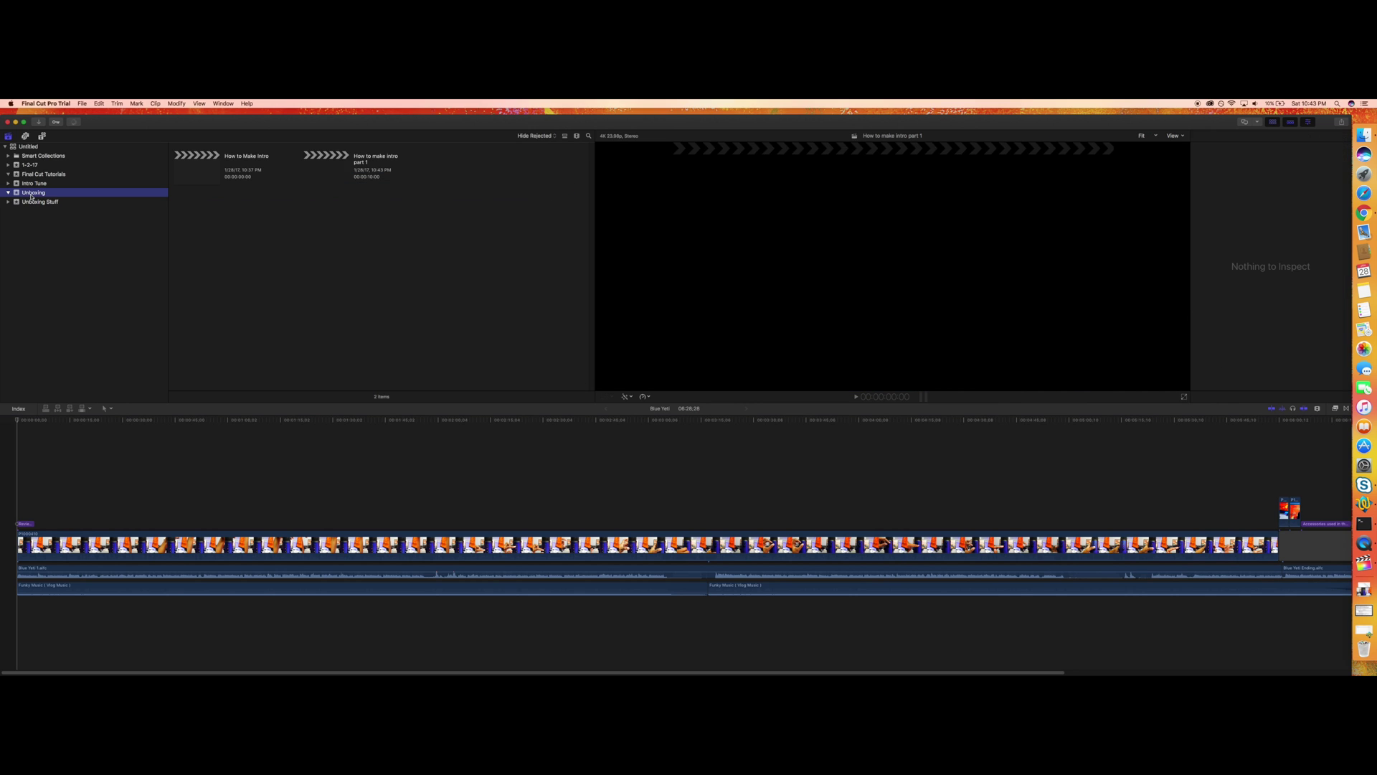
{"action": "left_click", "coordinate": [324, 171]}
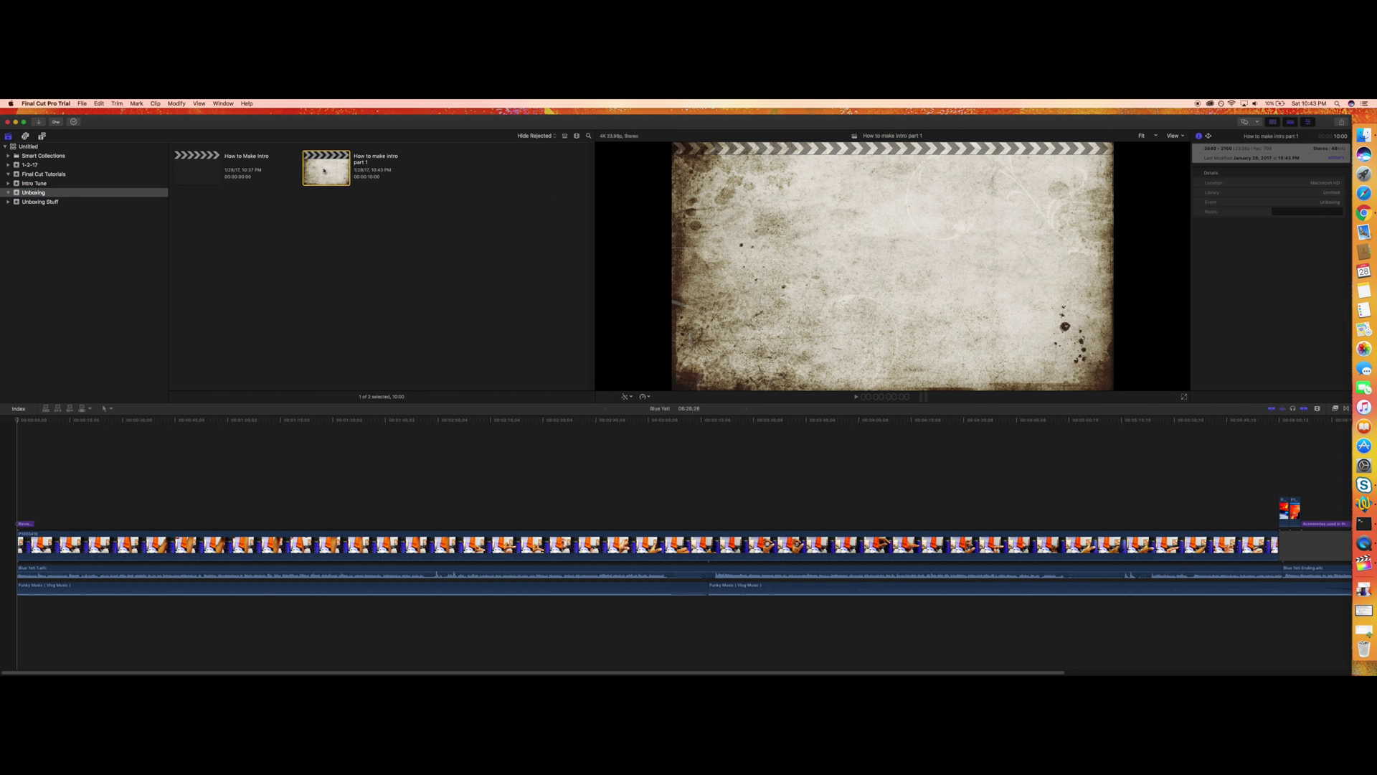
{"action": "double_click", "coordinate": [324, 171]}
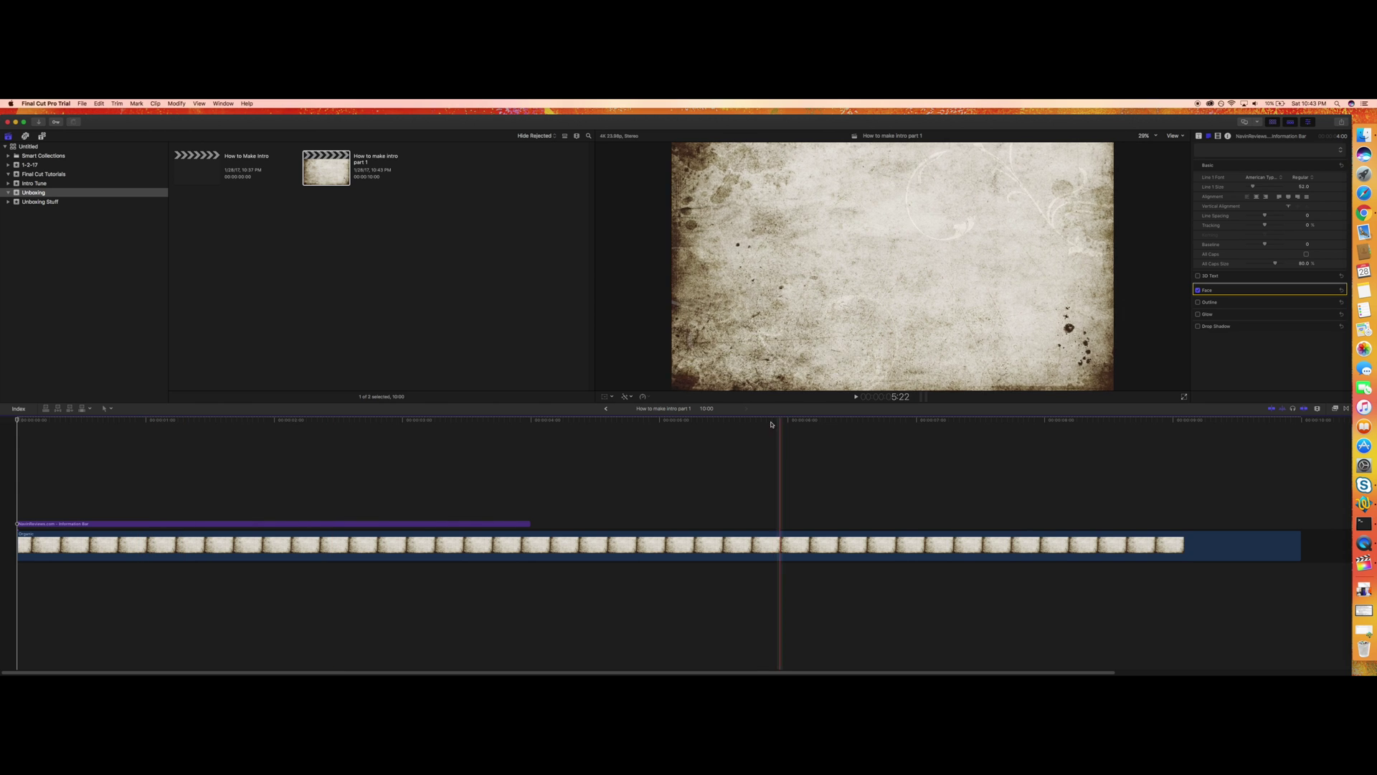
Shorten the Information Bar title's subtitle line to "Final Cut Pro X".
{"action": "left_click", "coordinate": [251, 524]}
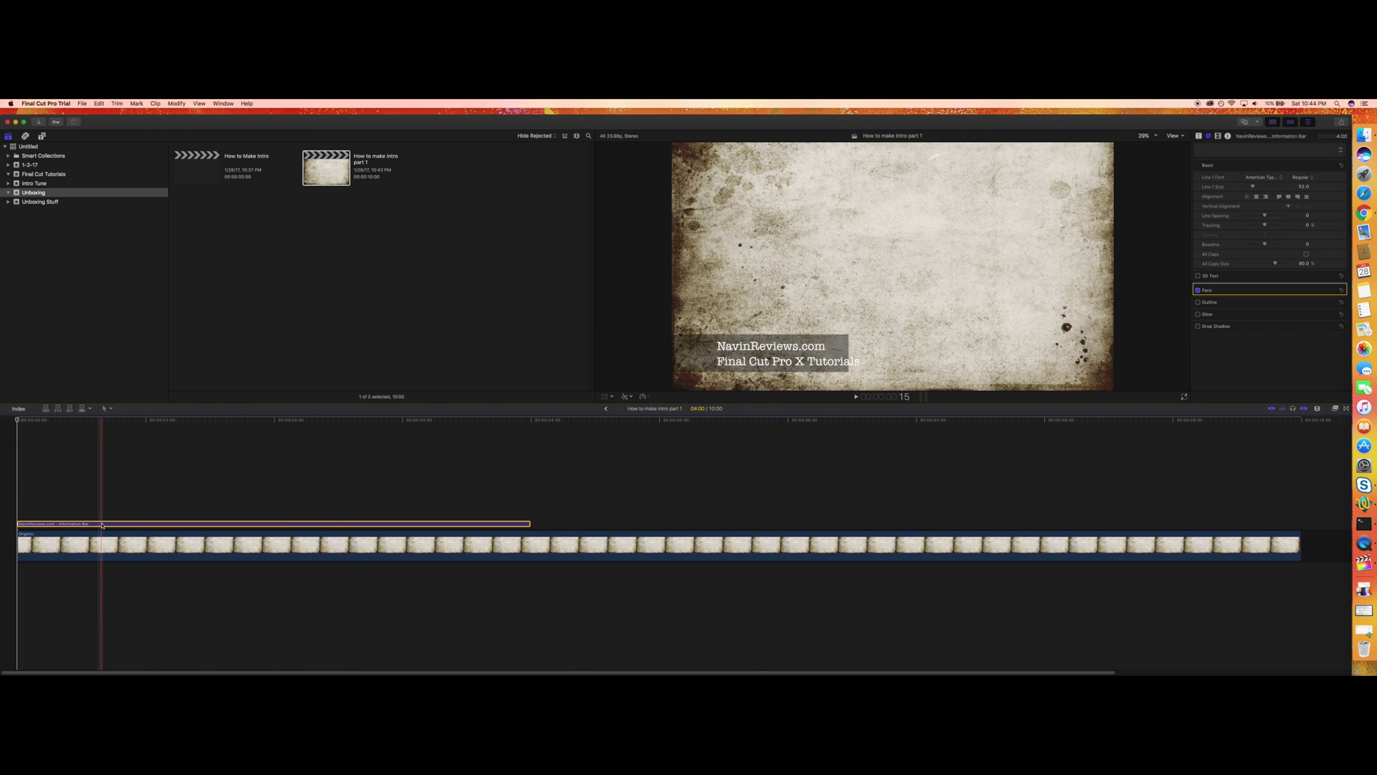
{"action": "double_click", "coordinate": [102, 525]}
{"action": "left_click", "coordinate": [719, 361]}
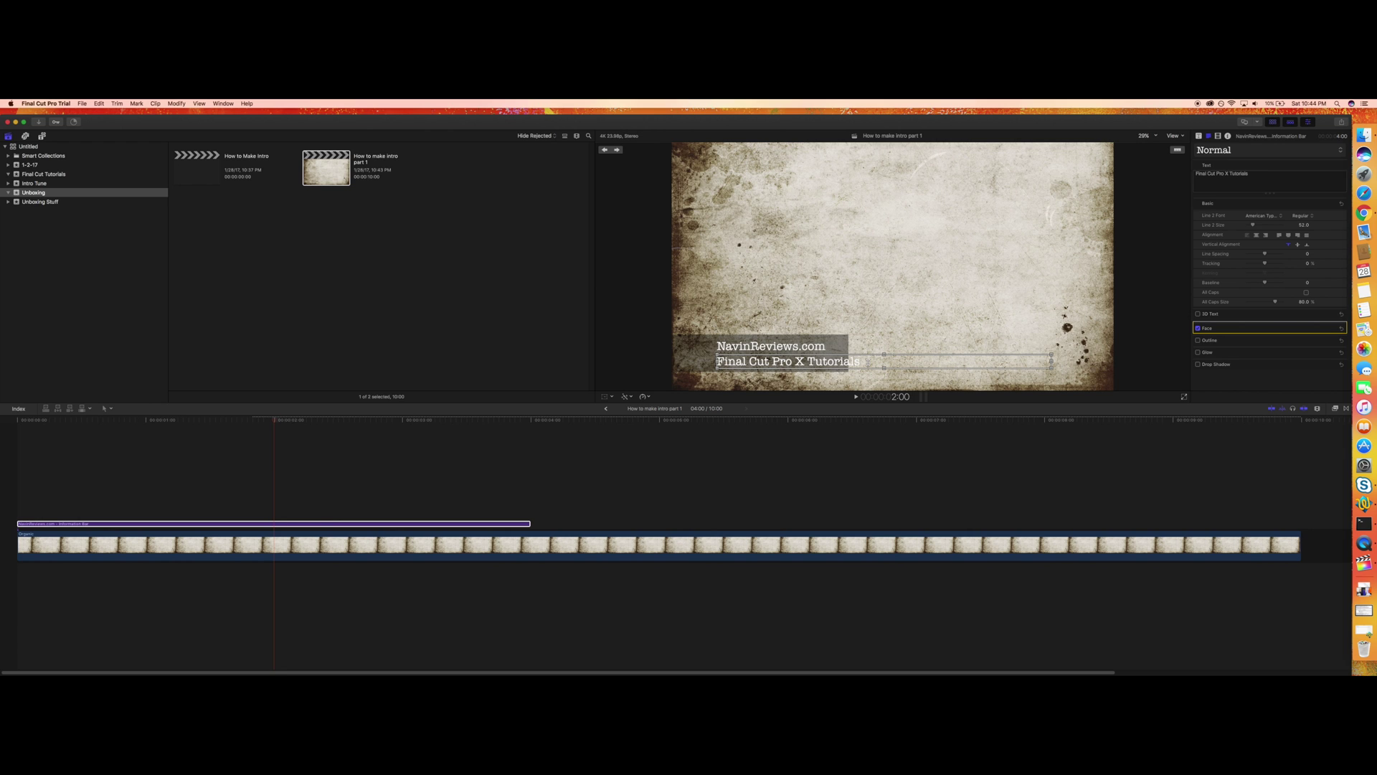
{"action": "key", "text": "BackSpace"}
{"action": "key", "text": "BackSpace"}
{"action": "key", "text": "BackSpace"}
{"action": "key", "text": "BackSpace"}
{"action": "key", "text": "BackSpace"}
{"action": "key", "text": "BackSpace"}
{"action": "key", "text": "BackSpace"}
{"action": "key", "text": "BackSpace"}
{"action": "key", "text": "BackSpace"}
Preview the intro and extend the Information Bar title to the end of the 10-second Organic clip.
{"action": "left_click", "coordinate": [18, 420]}
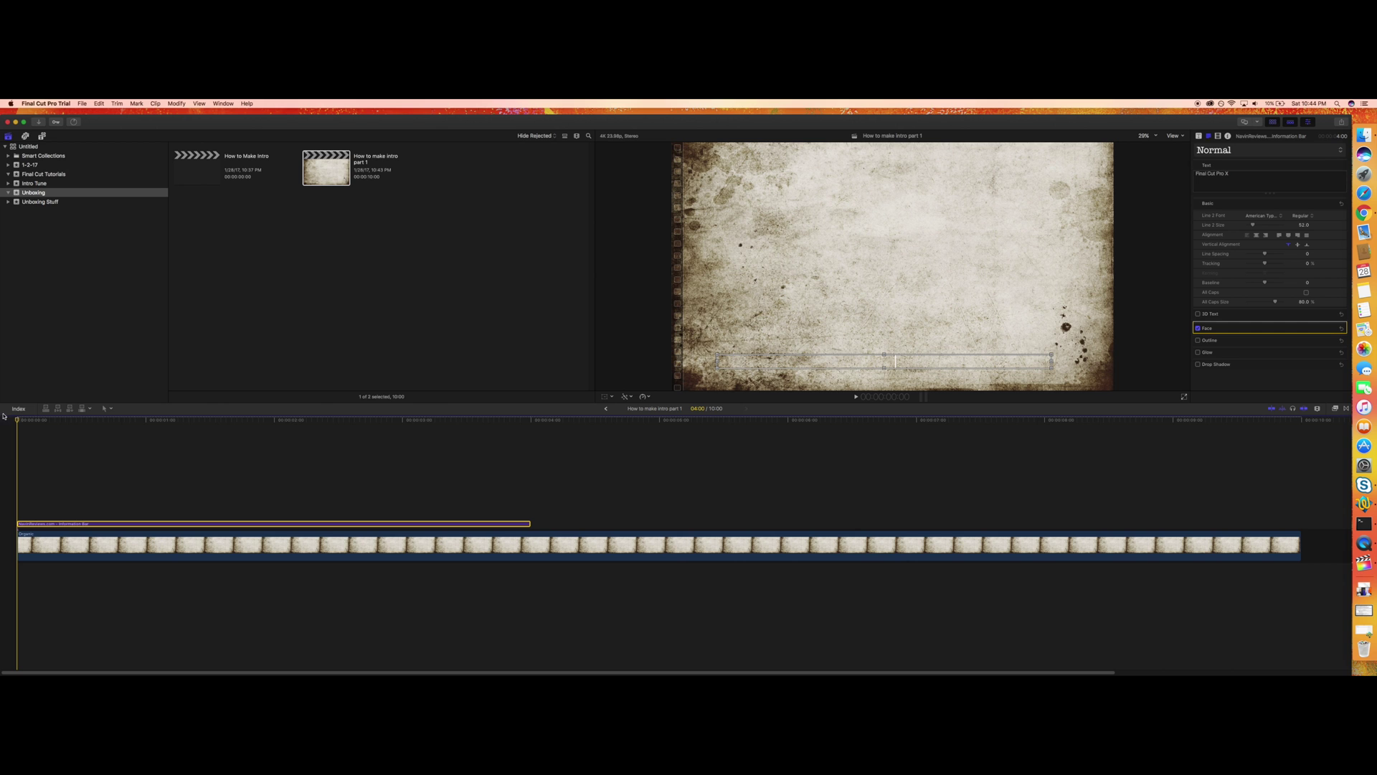
{"action": "left_click", "coordinate": [856, 397]}
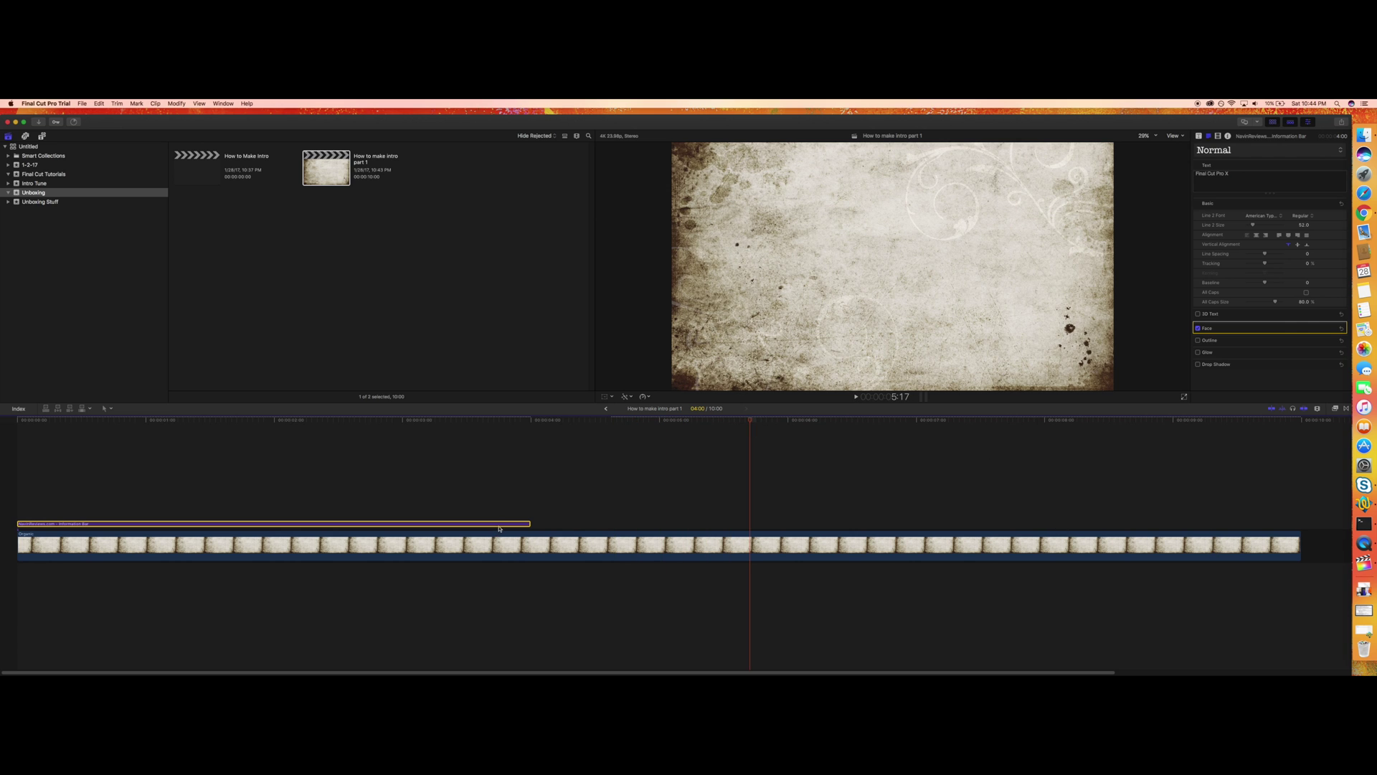
{"action": "left_click_drag", "start_coordinate": [531, 524], "coordinate": [1300, 536]}
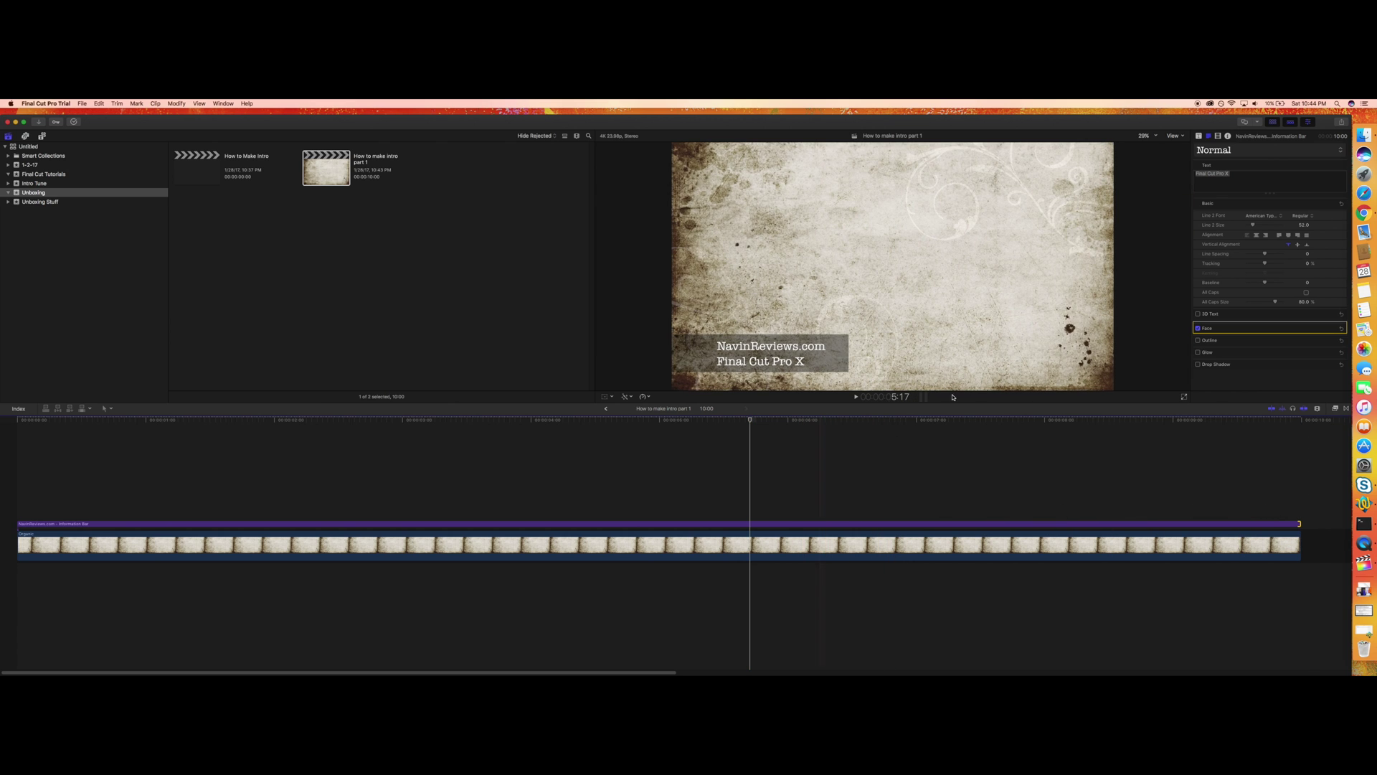
{"action": "left_click", "coordinate": [859, 398]}
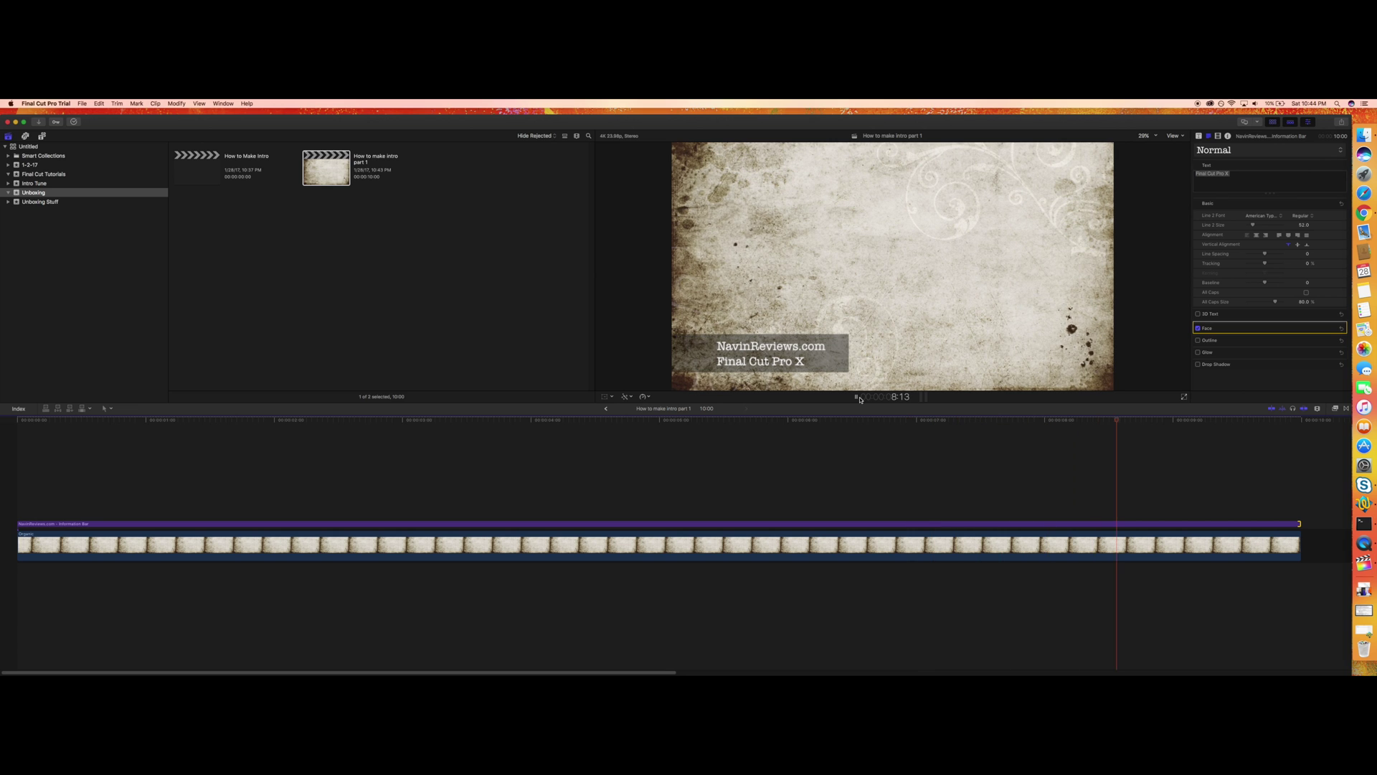
{"action": "left_click", "coordinate": [859, 399]}
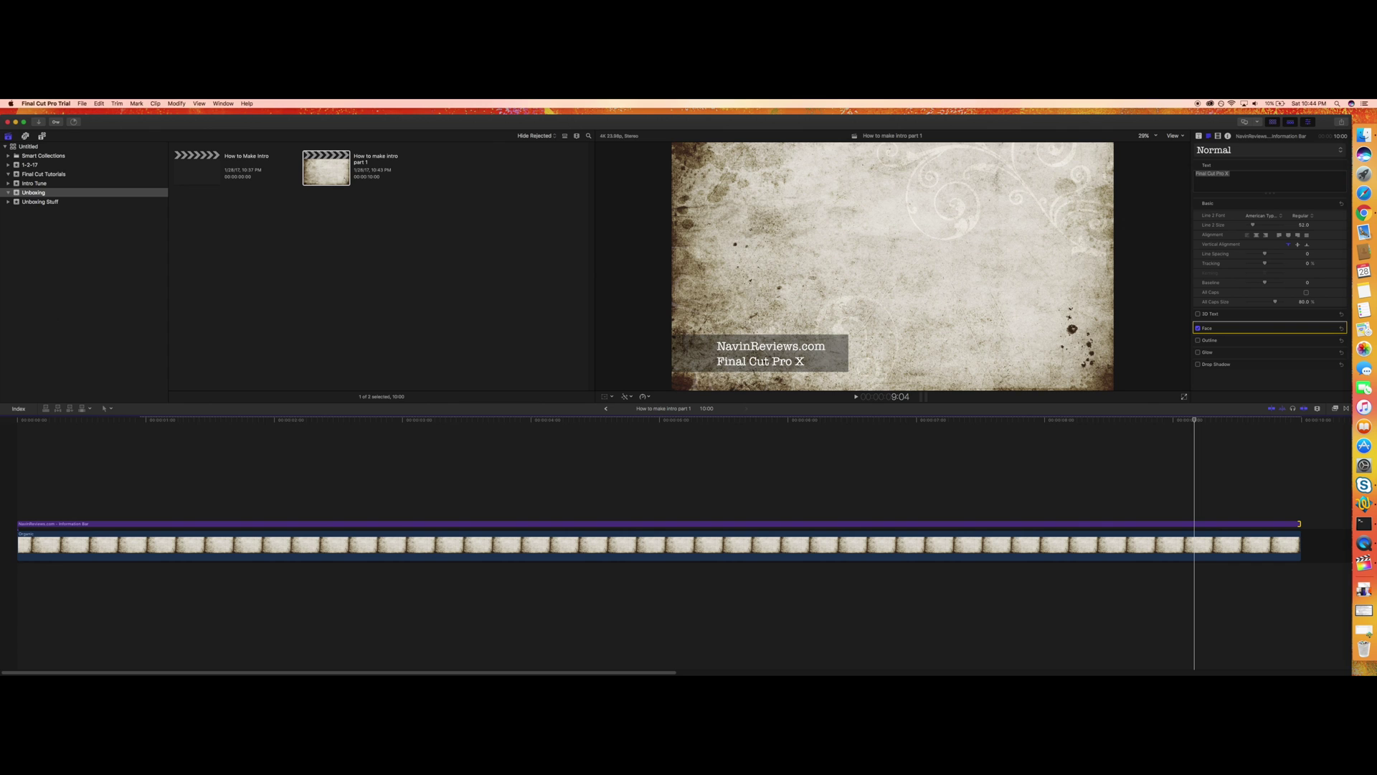
Add the song "Golden" from the iTunes library beneath the start of the Organic clip.
{"action": "left_click", "coordinate": [25, 136]}
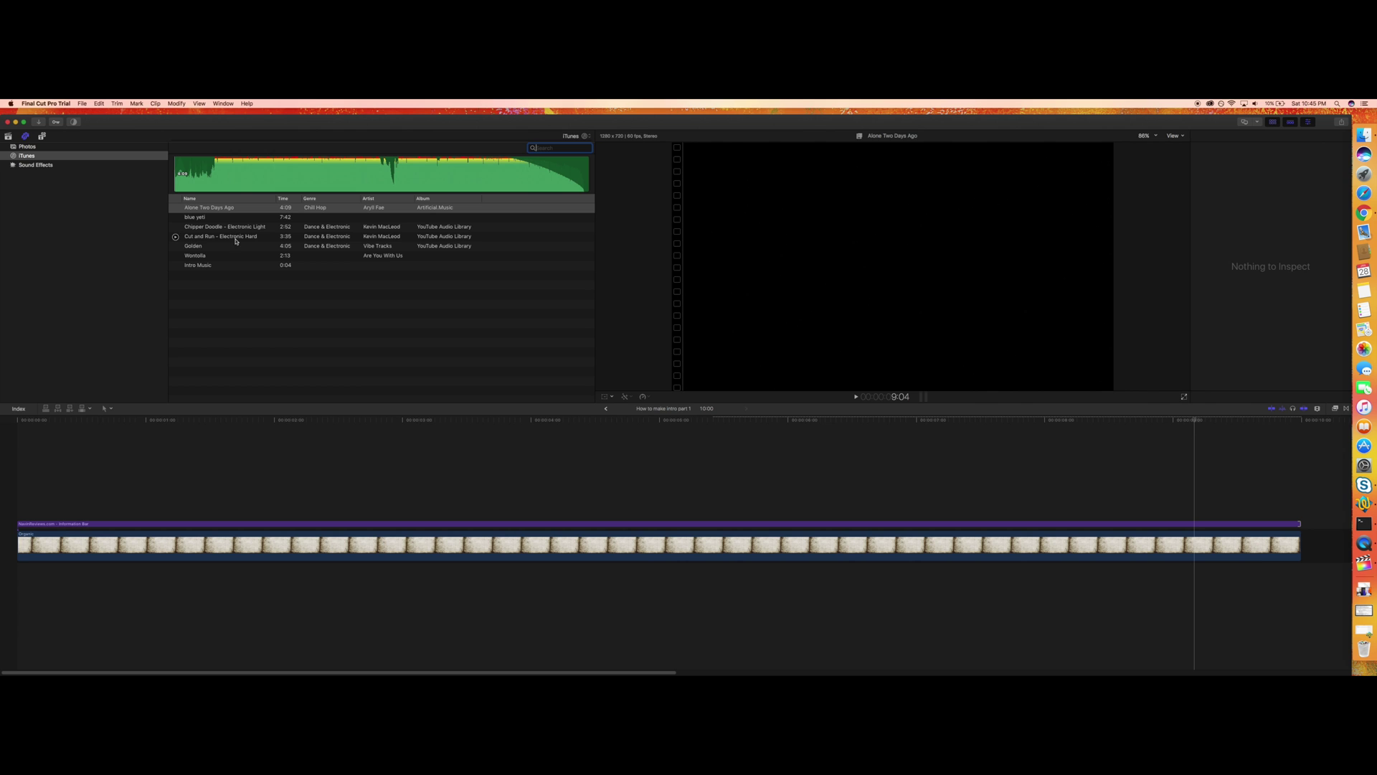
{"action": "left_click_drag", "start_coordinate": [212, 250], "coordinate": [10, 578]}
{"action": "key", "text": "super+4"}
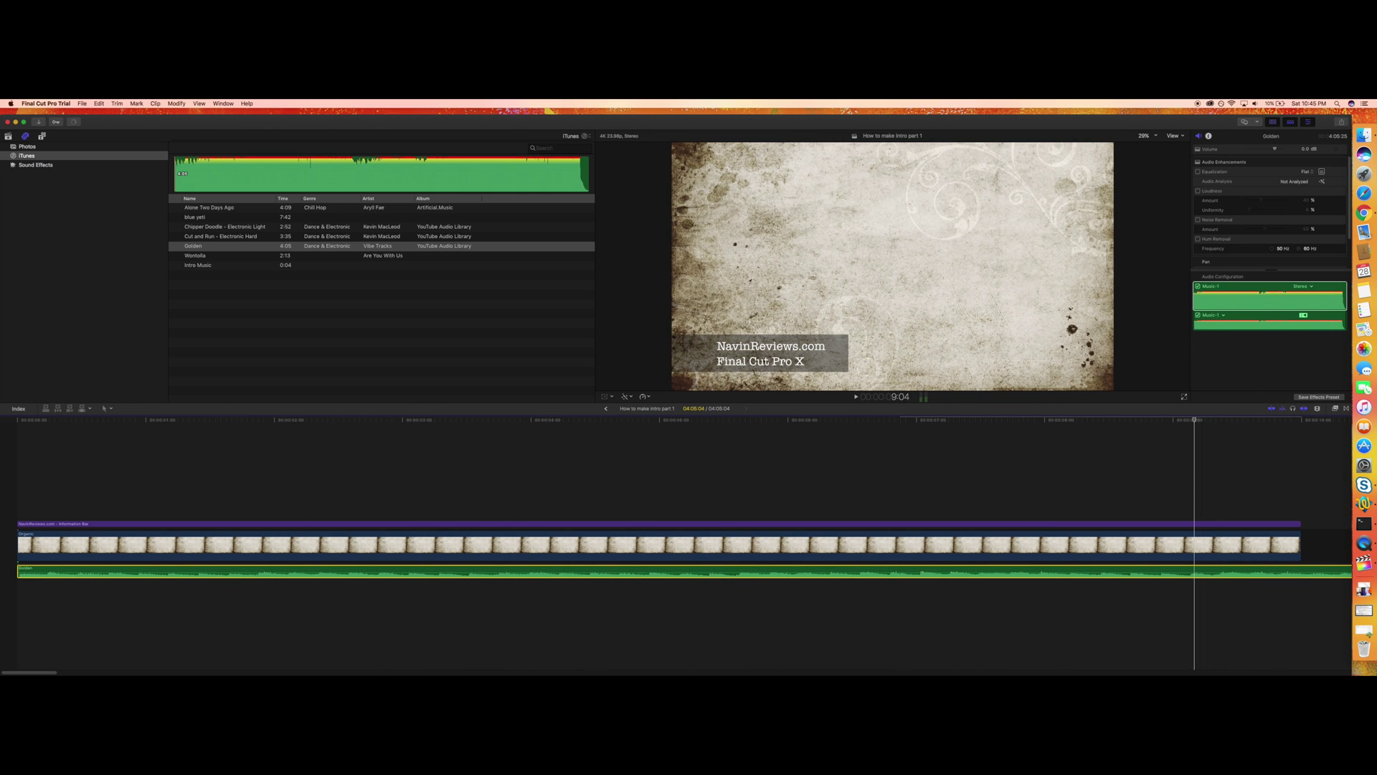
Trim the end of the Golden music clip to 10 seconds to match the Organic clip and lower its volume to about -16 dB.
{"action": "left_click", "coordinate": [24, 123]}
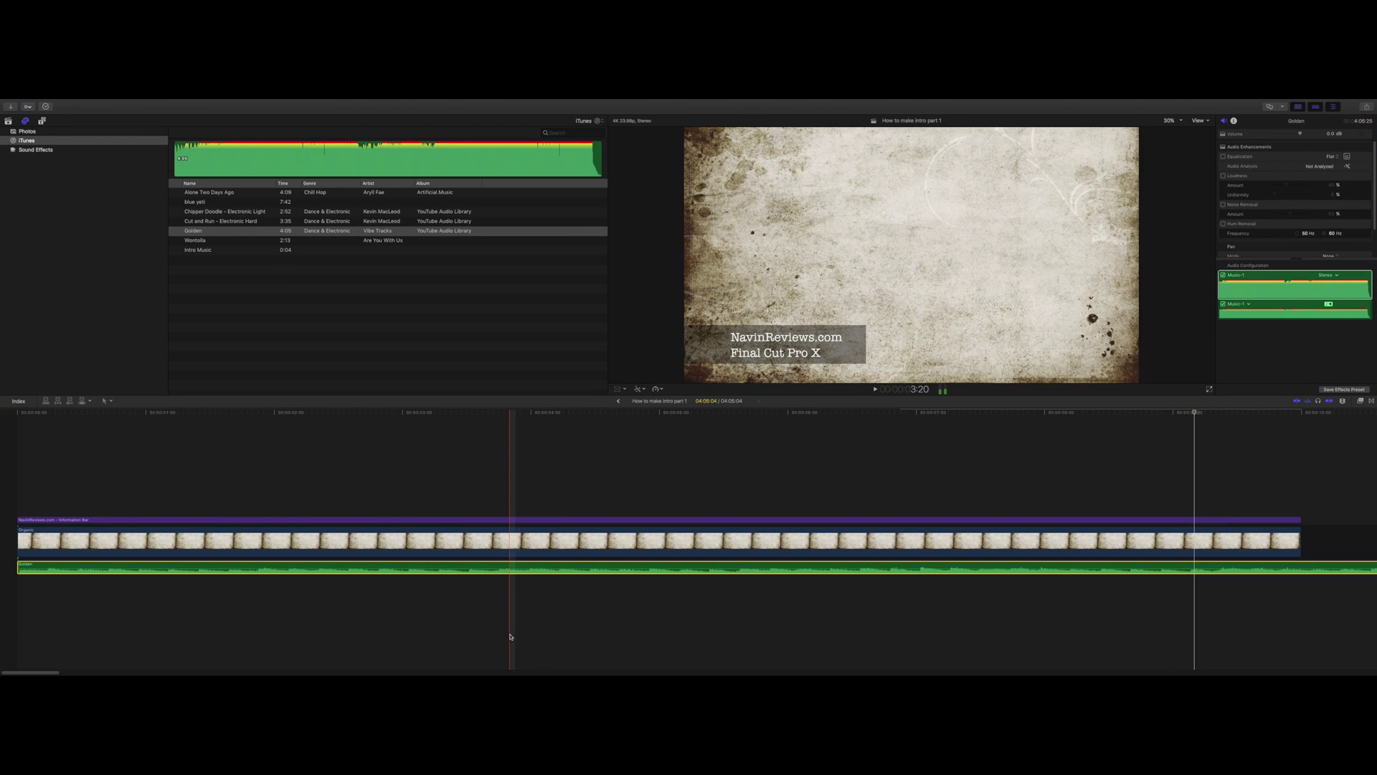
{"action": "left_click_drag", "start_coordinate": [27, 673], "coordinate": [1367, 673]}
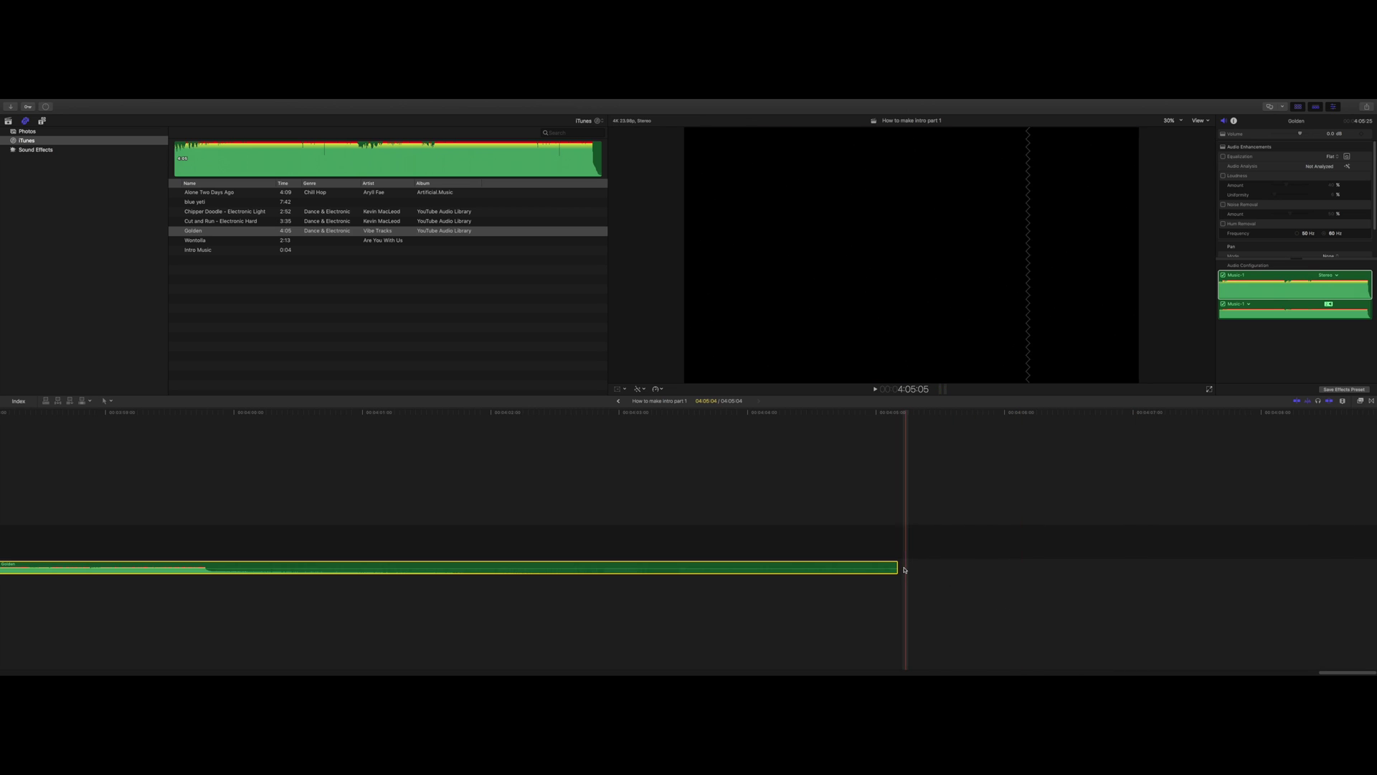
{"action": "left_click", "coordinate": [882, 565]}
{"action": "left_click_drag", "start_coordinate": [881, 566], "coordinate": [82, 542]}
{"action": "left_click_drag", "start_coordinate": [1, 559], "coordinate": [778, 577]}
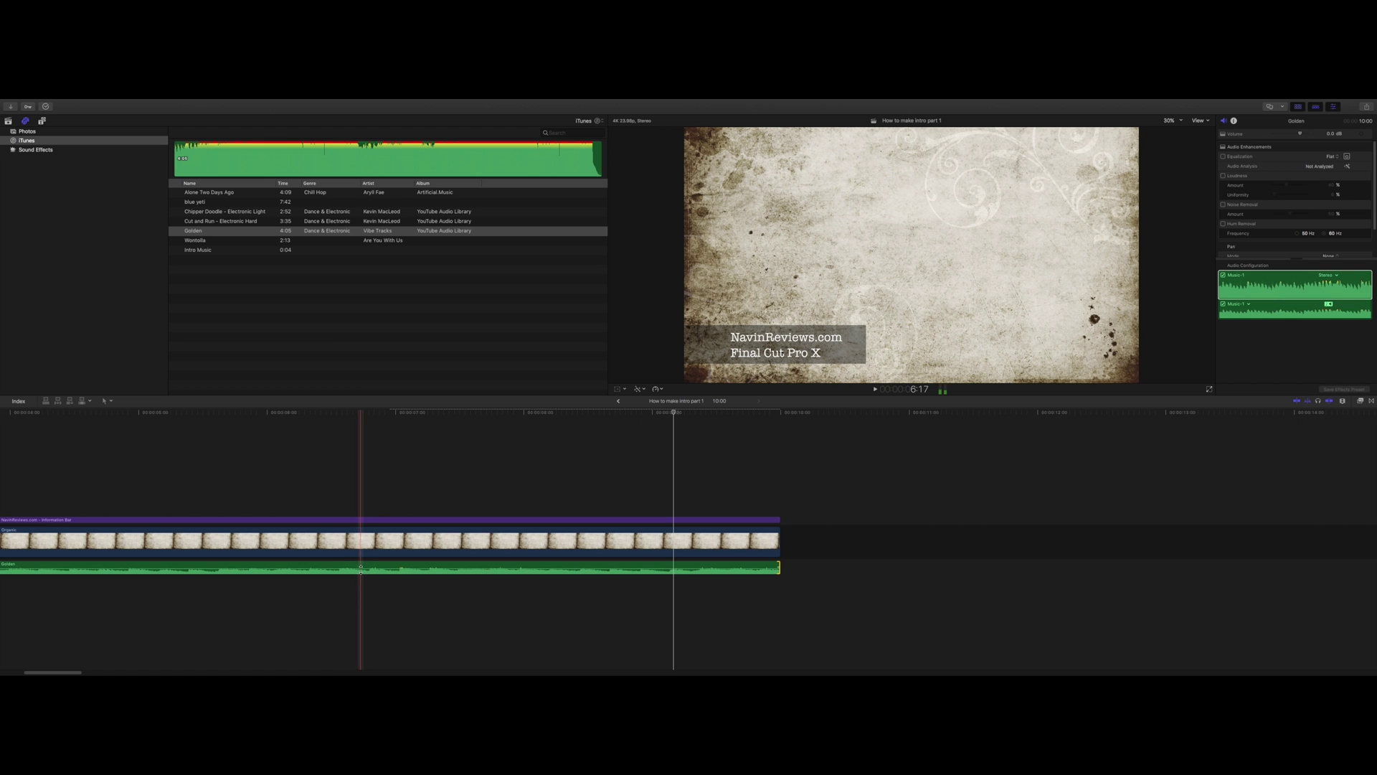
{"action": "left_click_drag", "start_coordinate": [362, 566], "coordinate": [362, 568]}
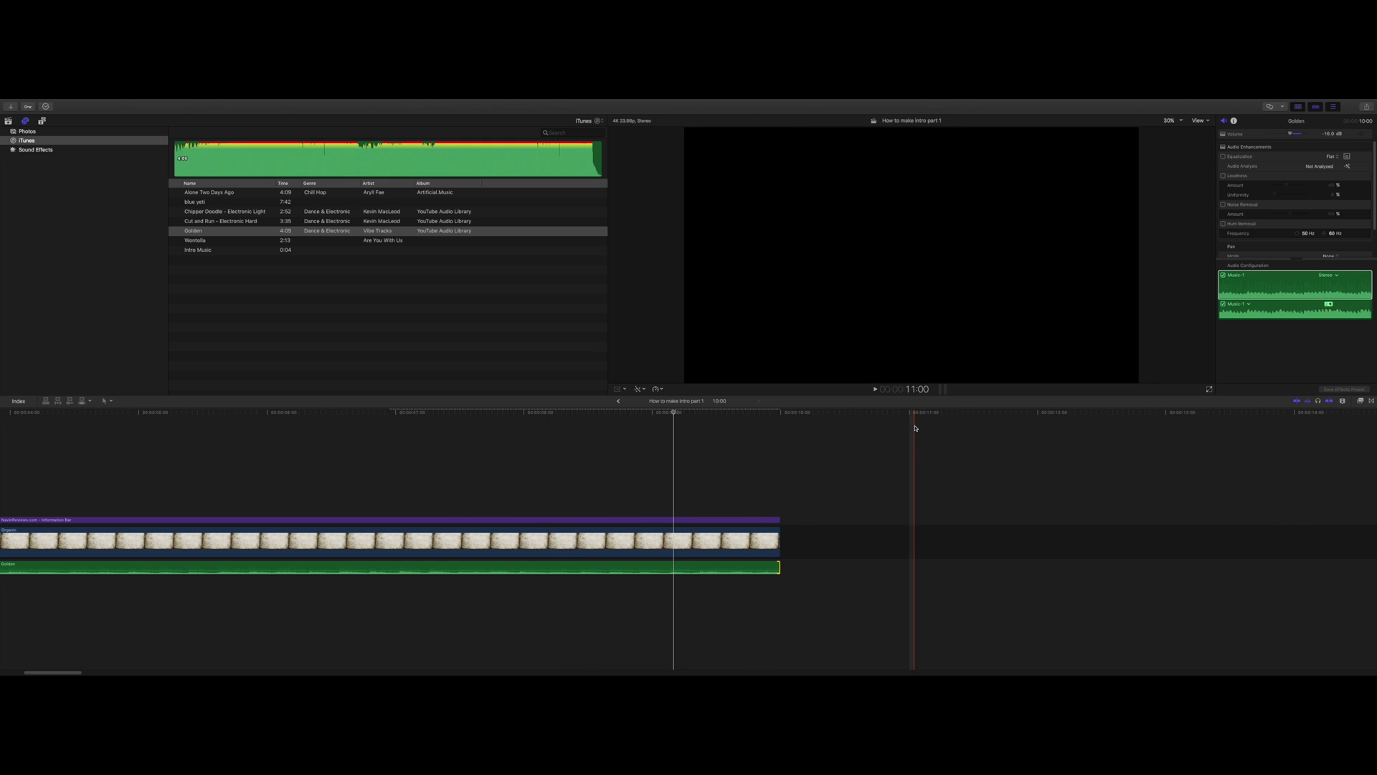
Play the finished intro full screen from the beginning of the timeline.
{"action": "key", "text": "Home"}
{"action": "key", "text": "shift+z"}
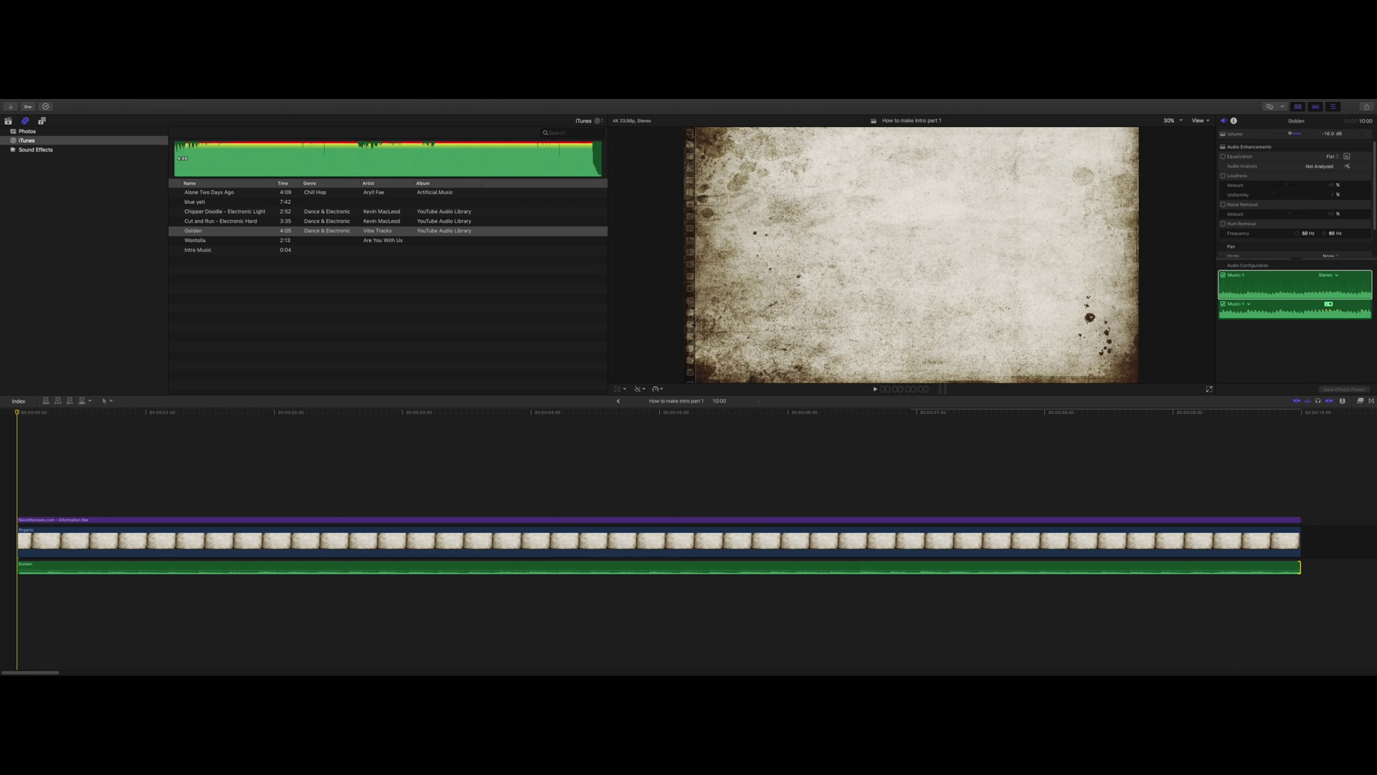
{"action": "left_click", "coordinate": [875, 391]}
{"action": "key", "text": "super+shift+f"}
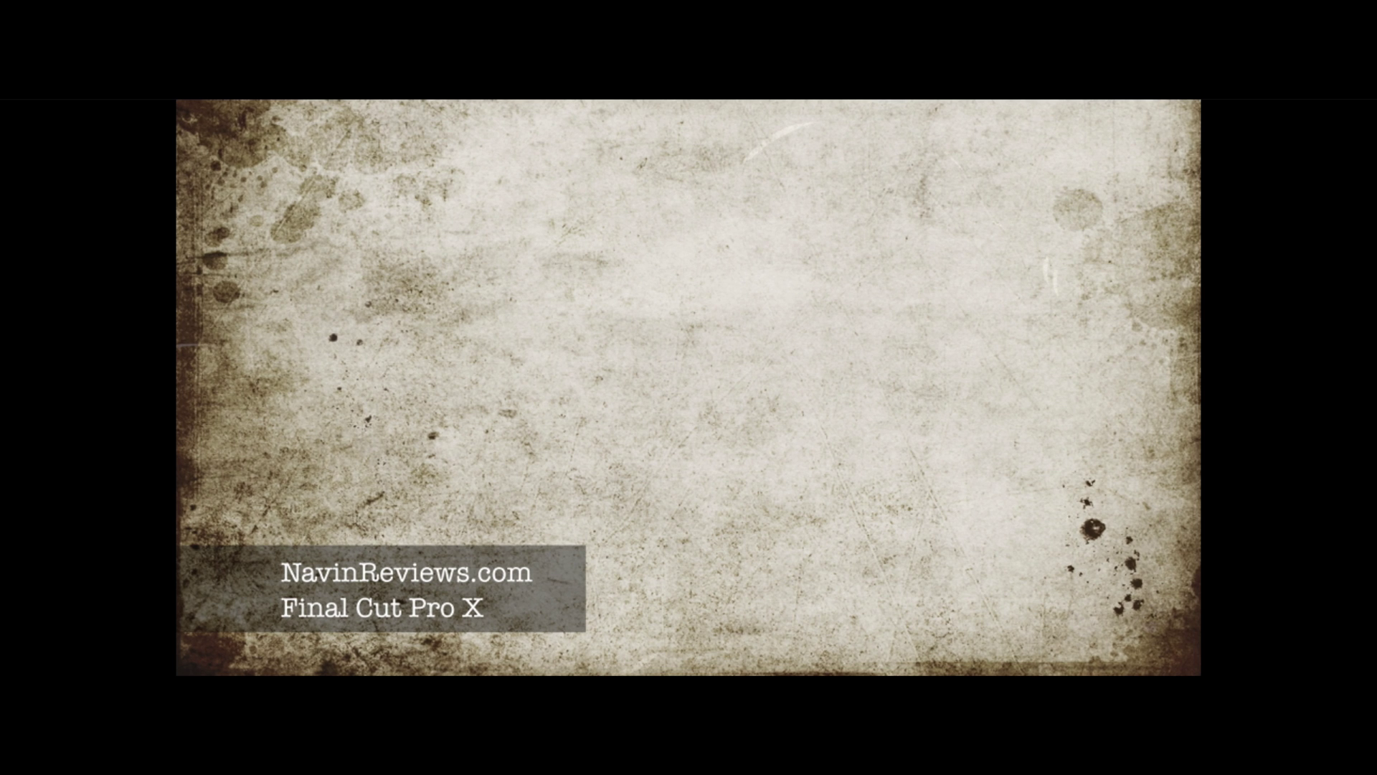